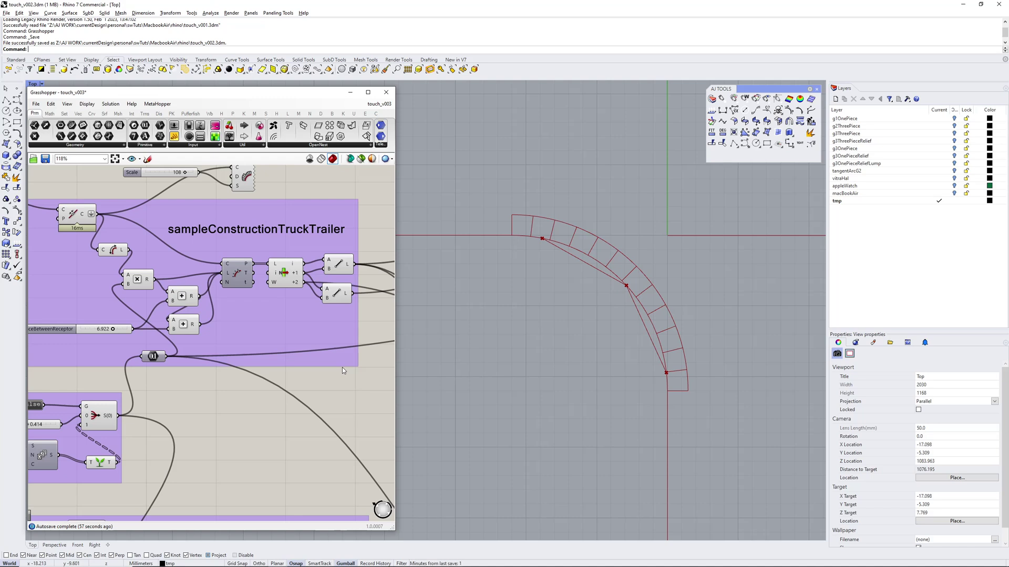
# Switch to Windows Photo Viewer to view the appleCorner.jpg and appleCorner2.jpg reference images, and return to Rhino
pyautogui.scroll(-1, 567, 282)
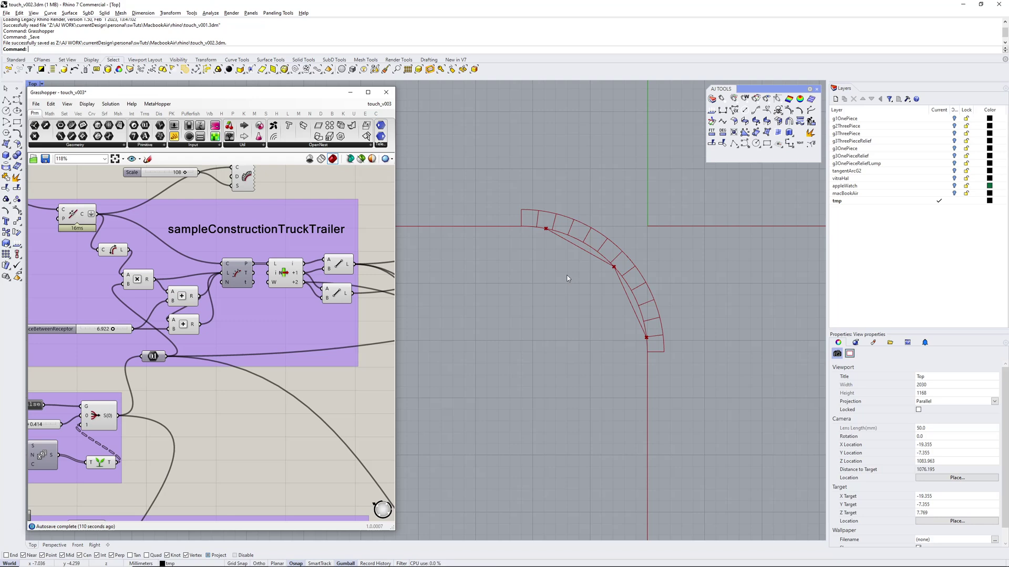
pyautogui.hotkey('alt', 'Tab')
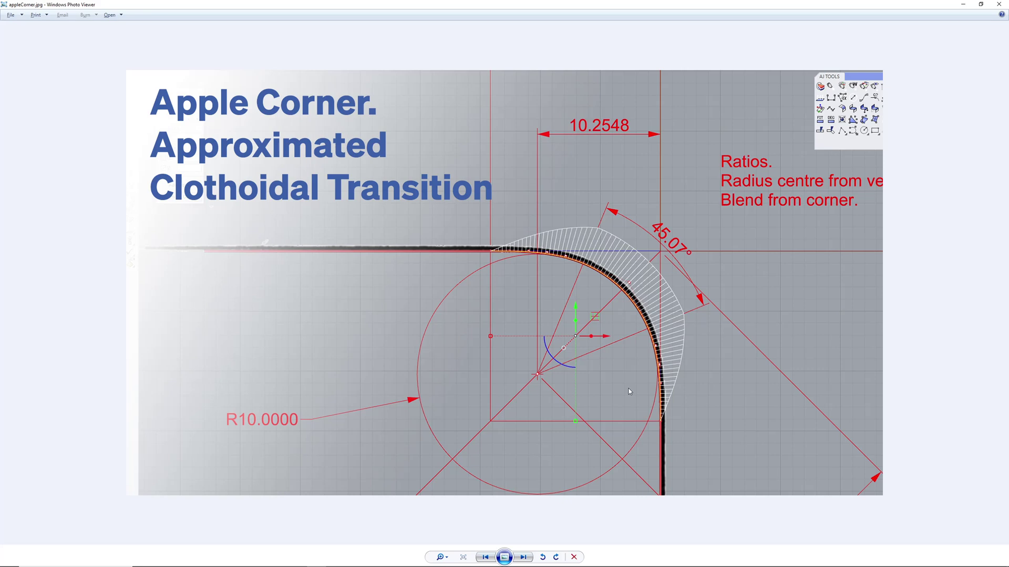
pyautogui.press('Right')
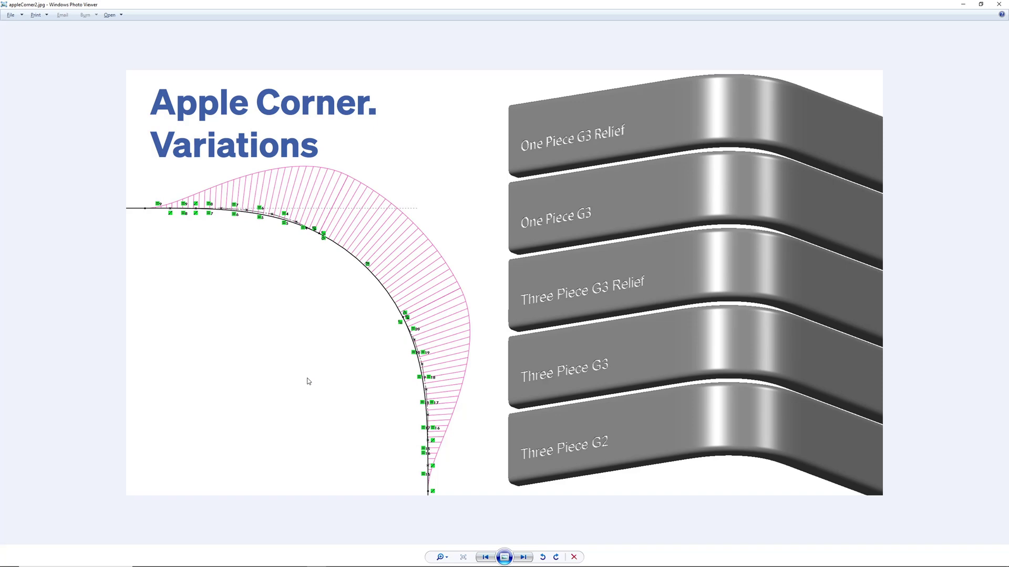
pyautogui.hotkey('alt', 'Tab')
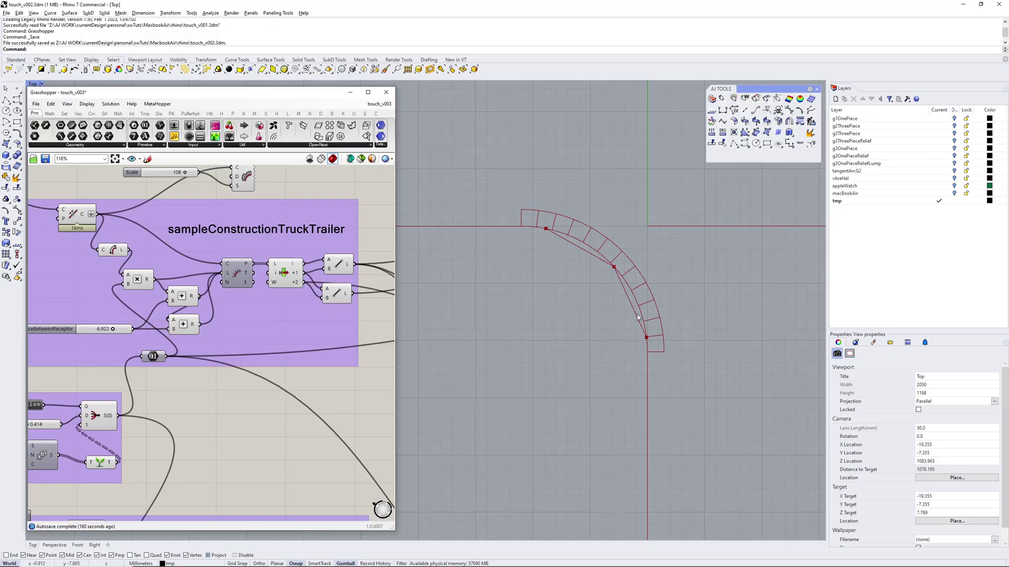
# Examine the rounded corner's sample lines in the Top view and the list of curve senders in the Grasshopper definition
pyautogui.moveTo(529, 298); pyautogui.dragTo(569, 334, button='right')
pyautogui.scroll(-4, 559, 298)
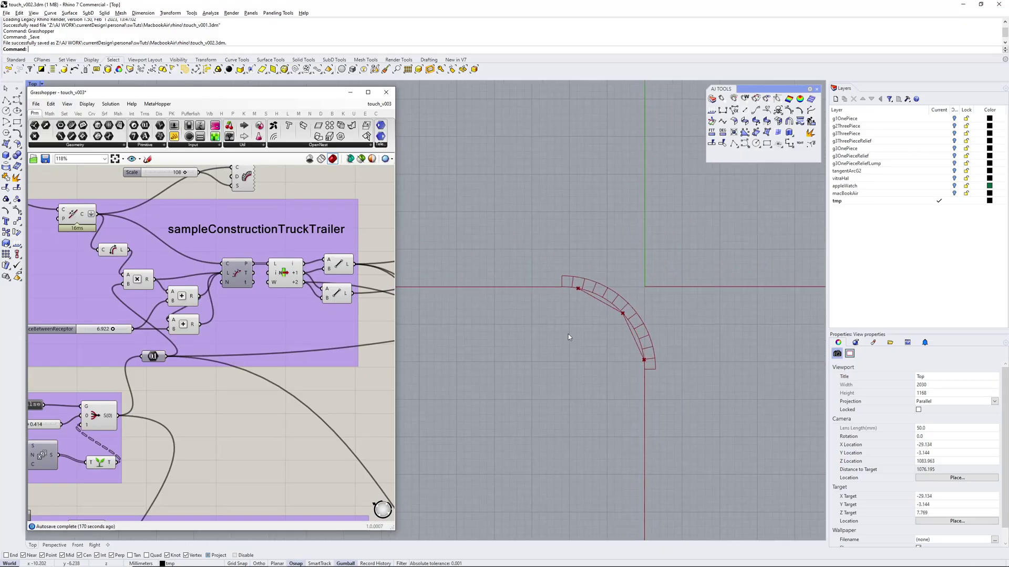
pyautogui.scroll(2, 594, 310)
pyautogui.scroll(2, 594, 314)
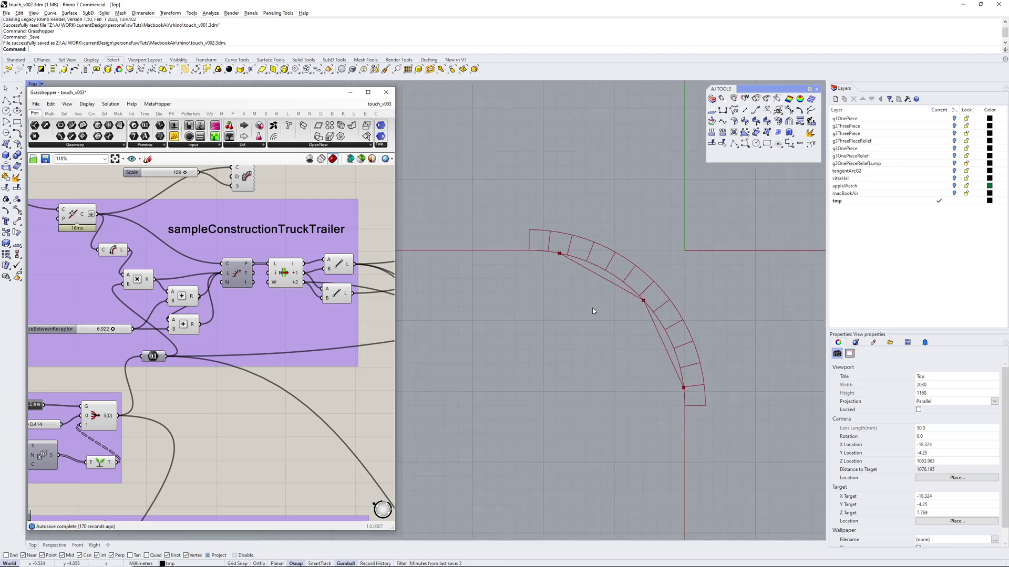
pyautogui.moveTo(590, 336)
pyautogui.mouseDown(button='right')
pyautogui.moveTo(593, 317)
pyautogui.moveTo(603, 361)
pyautogui.moveTo(608, 345)
pyautogui.mouseUp(button='right')
pyautogui.scroll(-2, 596, 317)
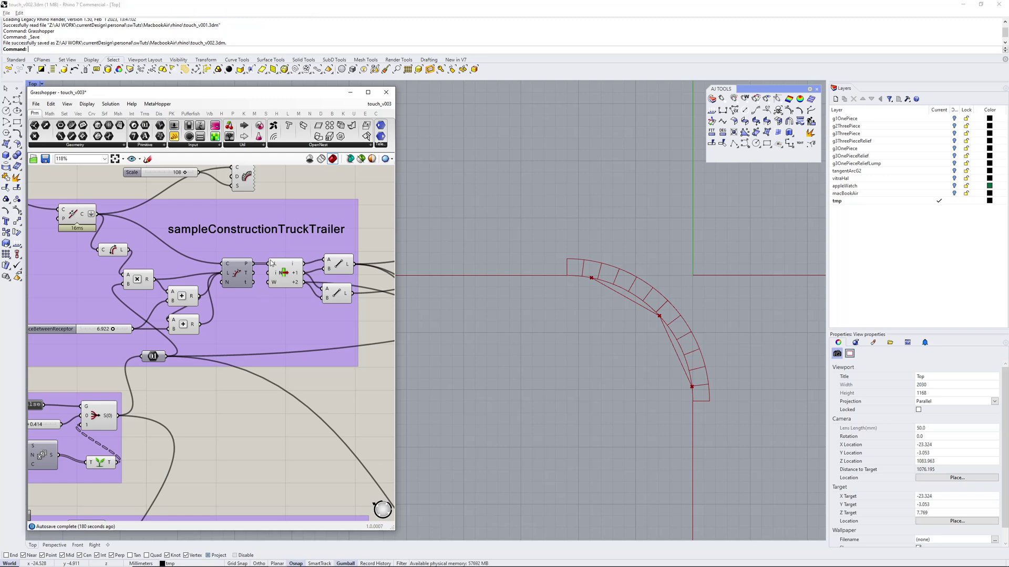
pyautogui.scroll(-5, 273, 278)
pyautogui.scroll(-4, 274, 280)
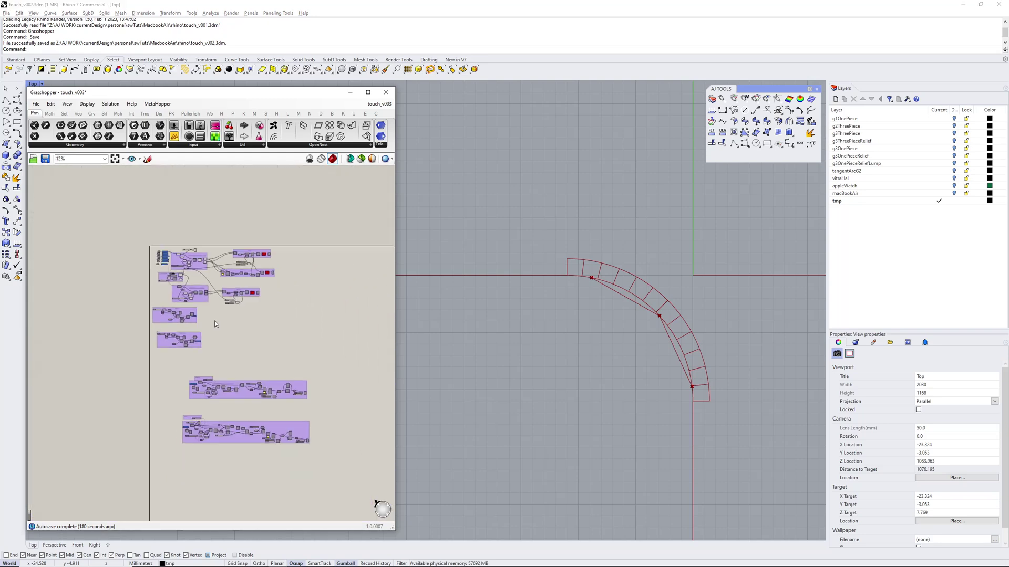
pyautogui.scroll(6, 231, 286)
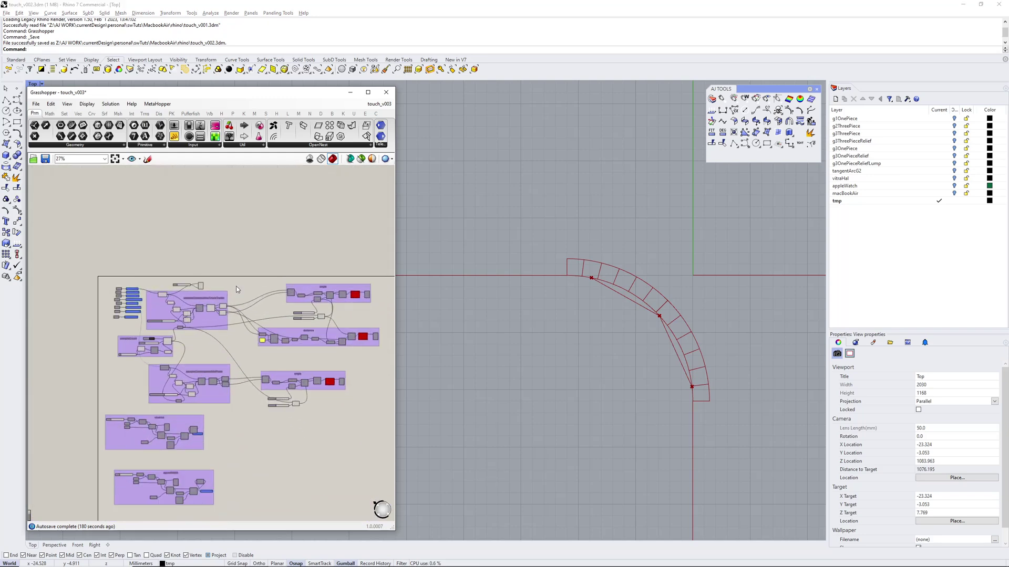
pyautogui.scroll(7, 176, 251)
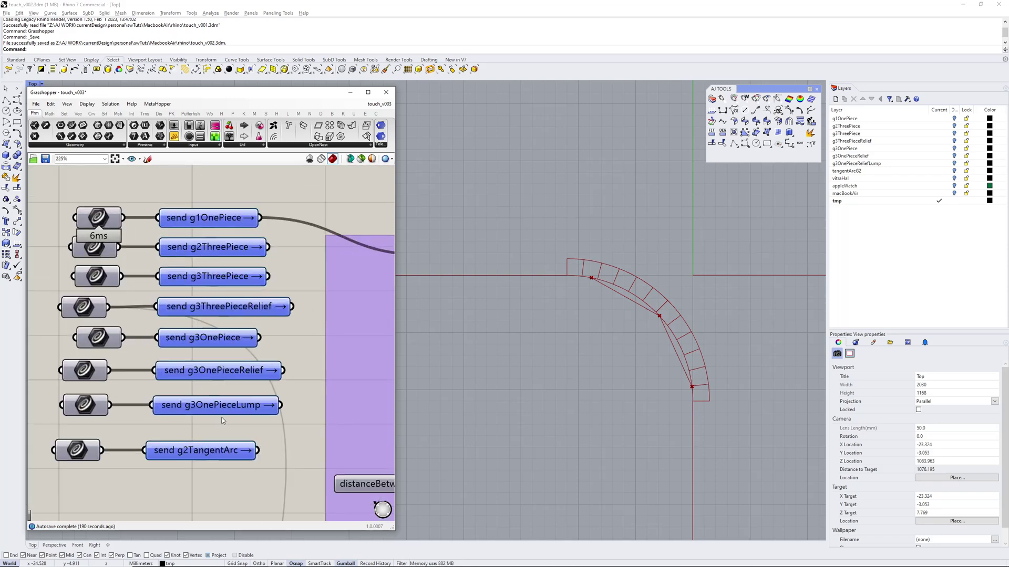
pyautogui.scroll(-4, 213, 415)
pyautogui.scroll(2, 640, 319)
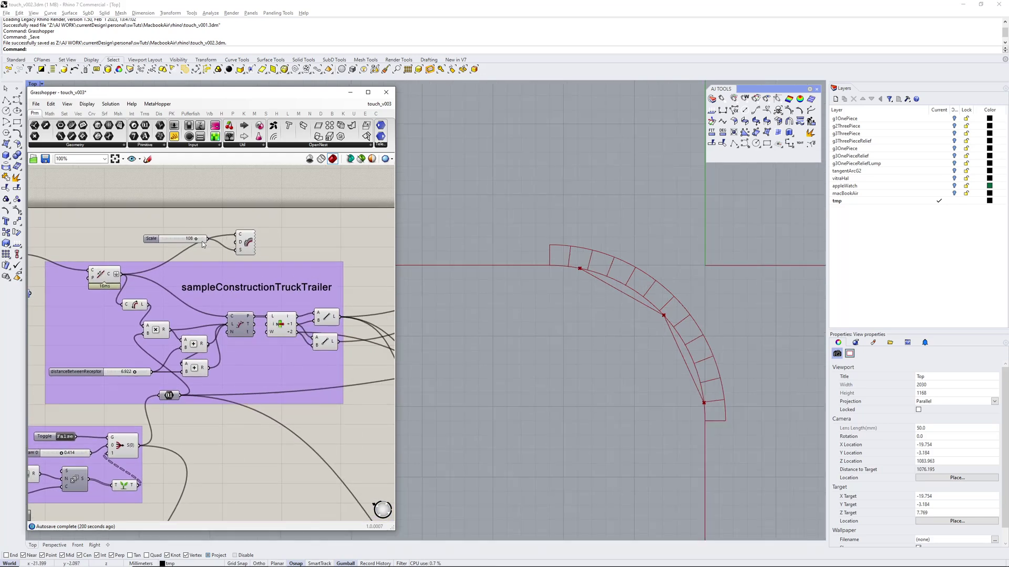
# Set the sampleCount group's Stream 0 slider to 0.375 and the truck-trailer group's distanceBetweenReceptor slider to 6.994
pyautogui.moveTo(157, 250); pyautogui.dragTo(275, 207, button='right')
pyautogui.moveTo(182, 403); pyautogui.dragTo(180, 325, button='right')
pyautogui.scroll(3, 103, 370)
pyautogui.moveTo(174, 332)
pyautogui.mouseDown()
pyautogui.moveTo(158, 332)
pyautogui.moveTo(169, 332)
pyautogui.mouseUp()
pyautogui.scroll(-2, 185, 420)
pyautogui.moveTo(274, 249); pyautogui.dragTo(280, 249)
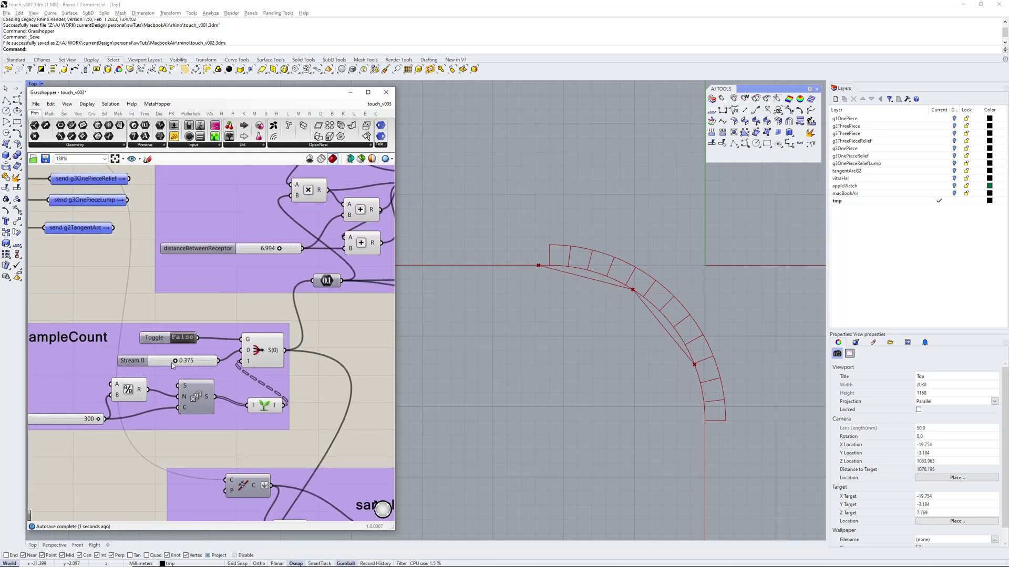
# Set the Stream 0 slider in the sampleCount group to 0.274
pyautogui.moveTo(175, 361)
pyautogui.mouseDown()
pyautogui.moveTo(159, 361)
pyautogui.moveTo(184, 362)
pyautogui.moveTo(168, 361)
pyautogui.mouseUp()
pyautogui.scroll(-2, 201, 335)
pyautogui.scroll(4, 202, 318)
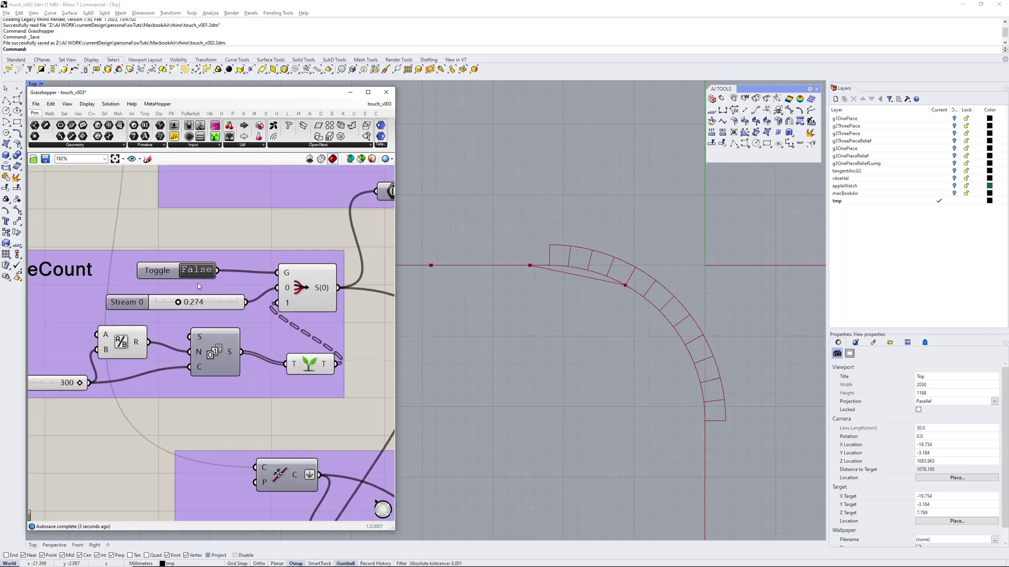
# Switch the sampleCount toggle to True and inspect the sampled lines around the corner
pyautogui.scroll(-2, 202, 389)
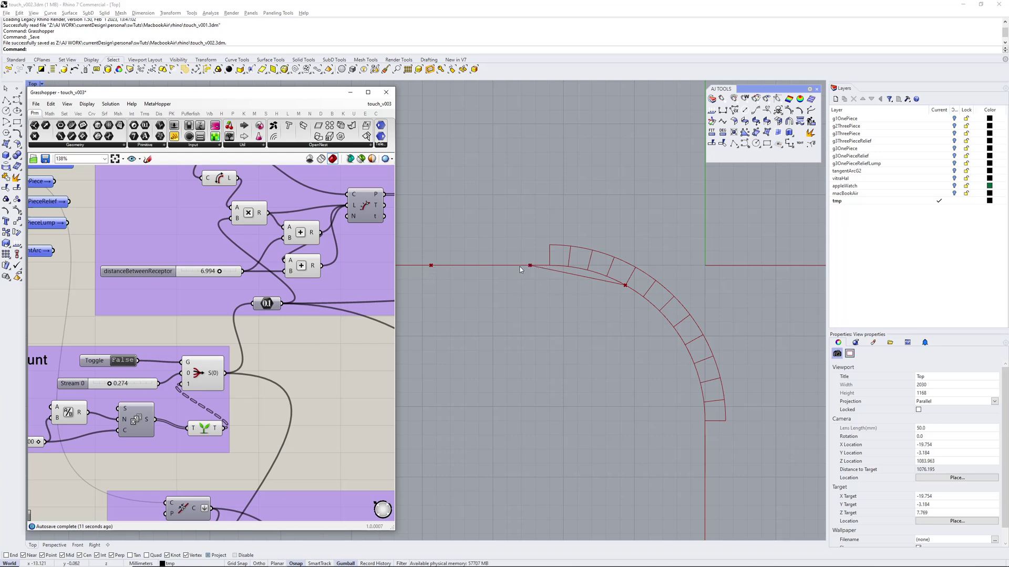
pyautogui.click(124, 362)
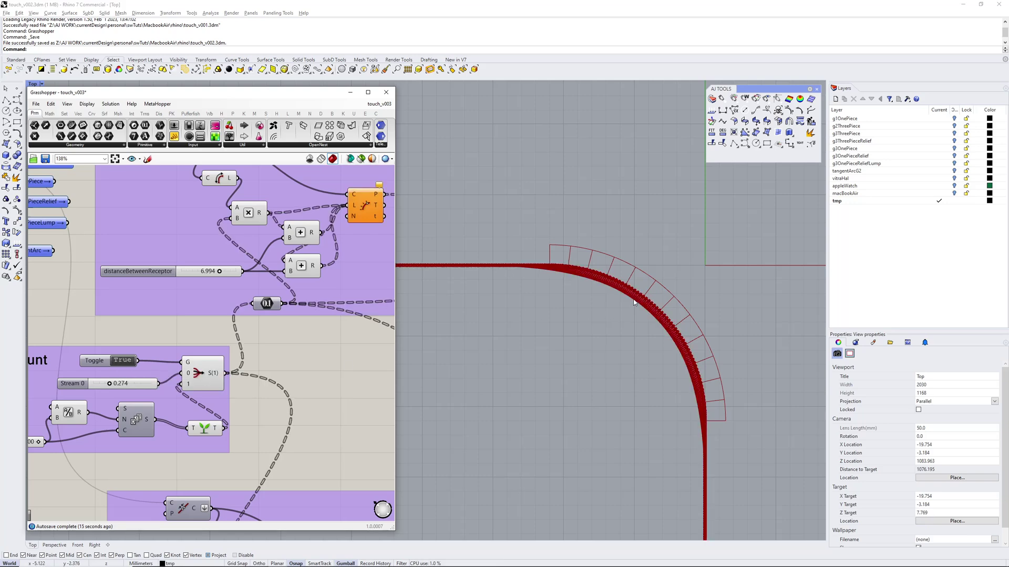
pyautogui.scroll(5, 635, 300)
pyautogui.scroll(-2, 286, 329)
pyautogui.moveTo(293, 328); pyautogui.dragTo(305, 269, button='right')
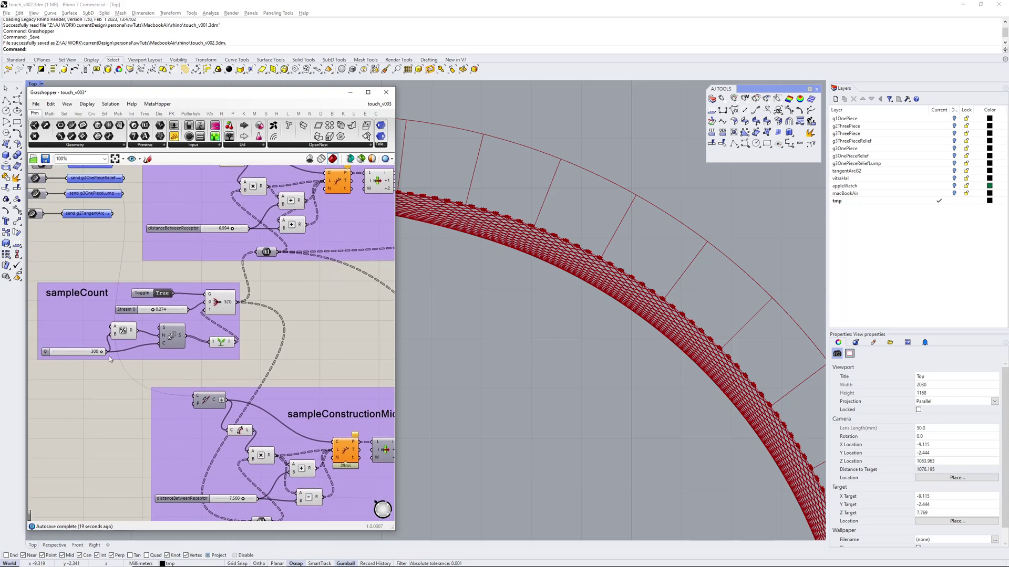
pyautogui.scroll(3, 131, 353)
pyautogui.scroll(-4, 251, 347)
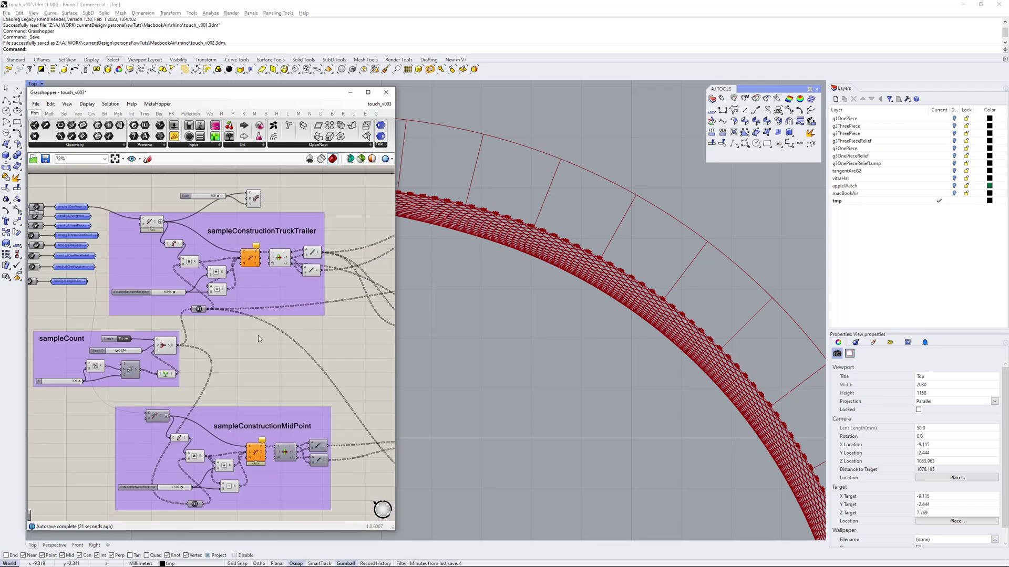
# Enable the preview of the curve component near the end of the angle group
pyautogui.moveTo(347, 310); pyautogui.dragTo(178, 283, button='right')
pyautogui.moveTo(252, 294); pyautogui.dragTo(140, 316, button='right')
pyautogui.moveTo(310, 297); pyautogui.dragTo(193, 296, button='right')
pyautogui.scroll(3, 192, 299)
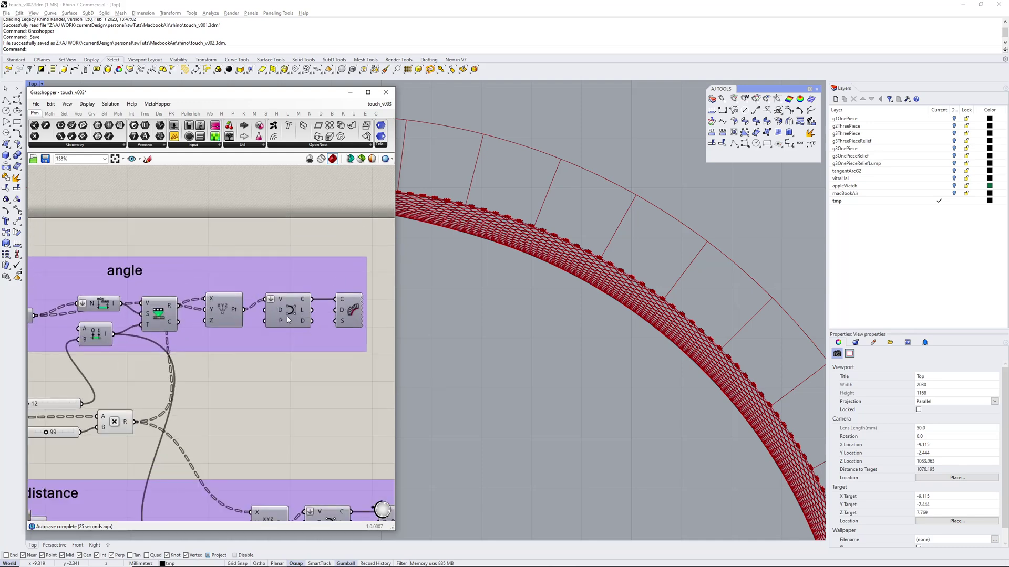
pyautogui.click(291, 313)
pyautogui.middleClick(291, 311)
pyautogui.click(307, 296)
pyautogui.click(297, 388)
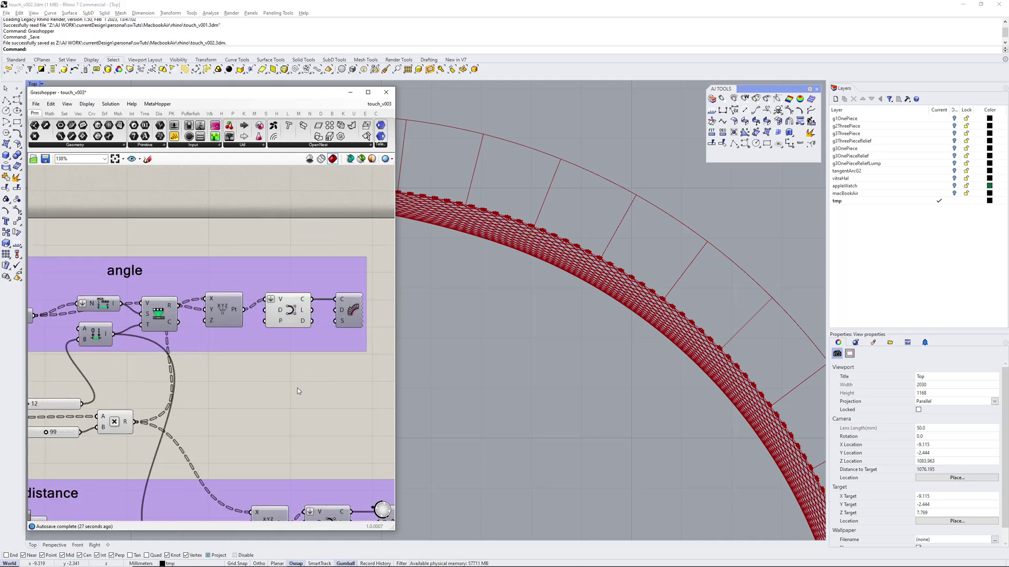
# Enable the preview of the curvature graph component at the end of the angle group
pyautogui.scroll(-7, 592, 332)
pyautogui.scroll(-10, 594, 331)
pyautogui.moveTo(628, 344); pyautogui.dragTo(463, 356, button='right')
pyautogui.scroll(6, 635, 287)
pyautogui.scroll(-4, 639, 301)
pyautogui.moveTo(653, 307); pyautogui.dragTo(639, 273, button='right')
pyautogui.middleClick(352, 305)
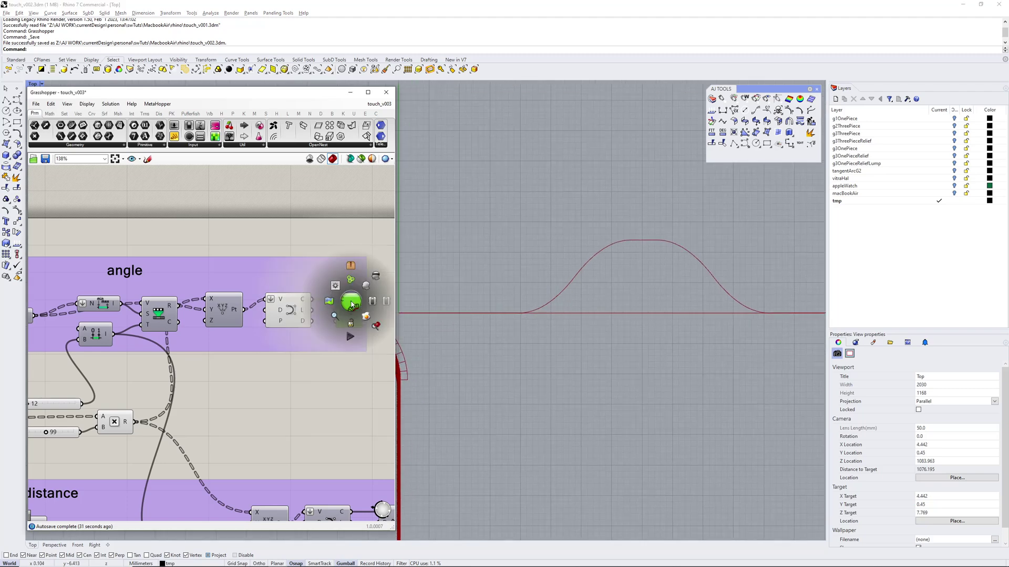
pyautogui.click(366, 290)
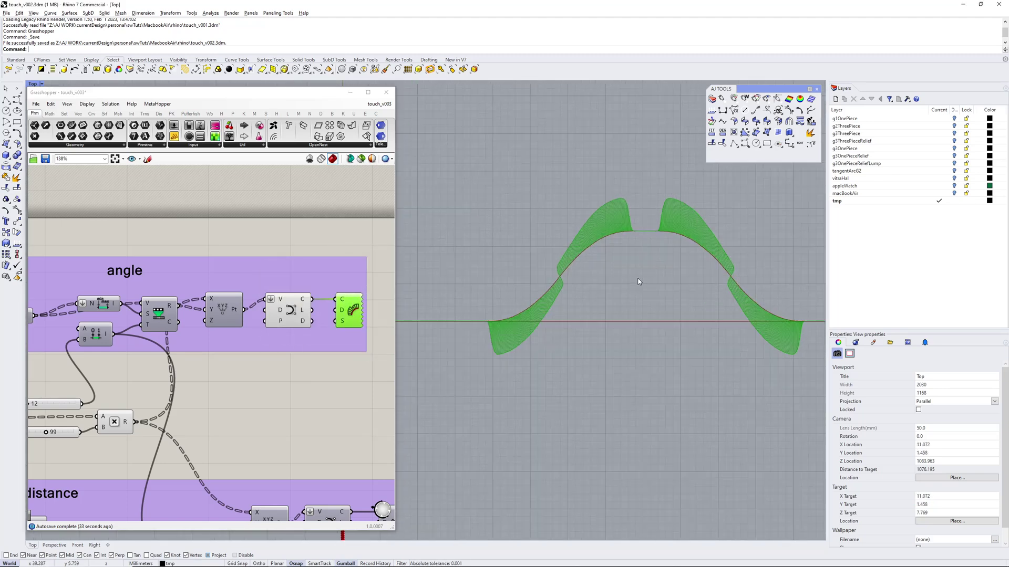
pyautogui.click(326, 386)
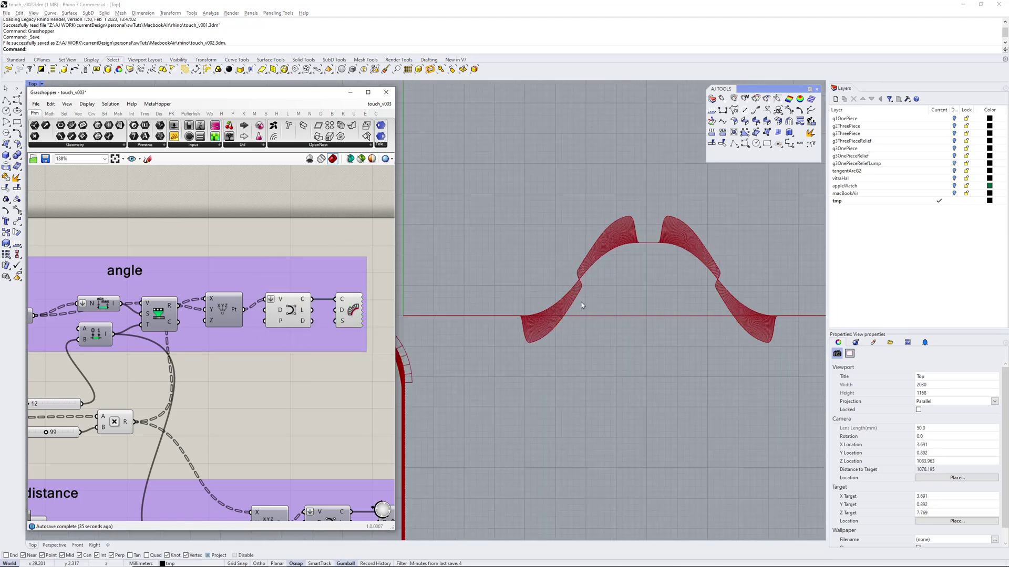
# Examine the curvature comb along the angle graph in the Top view
pyautogui.moveTo(531, 309); pyautogui.dragTo(568, 298, button='right')
pyautogui.scroll(-6, 568, 298)
pyautogui.moveTo(516, 324); pyautogui.dragTo(580, 317, button='right')
pyautogui.scroll(4, 677, 267)
pyautogui.scroll(2, 656, 270)
pyautogui.moveTo(656, 271); pyautogui.dragTo(608, 301, button='right')
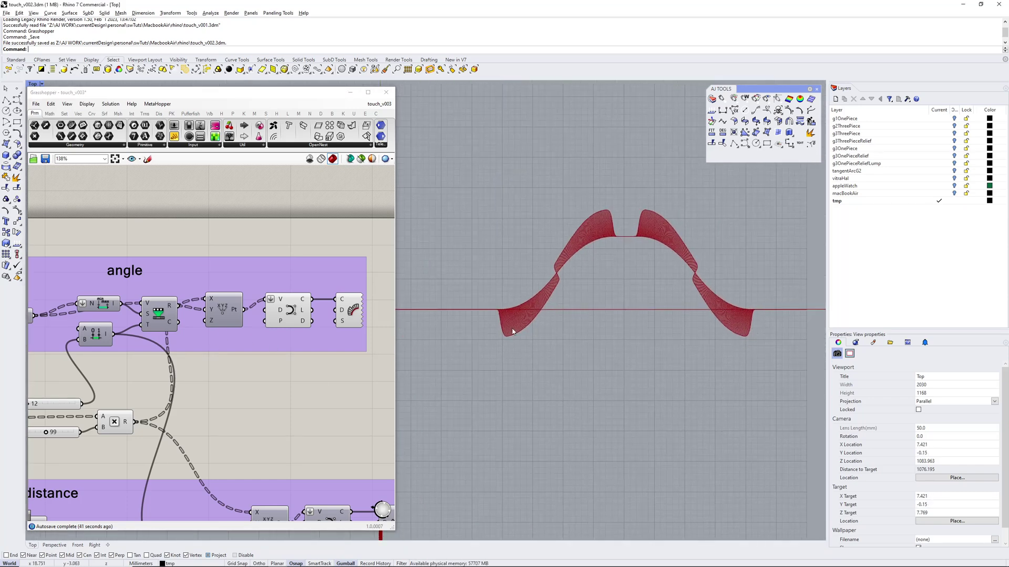
pyautogui.scroll(2, 602, 248)
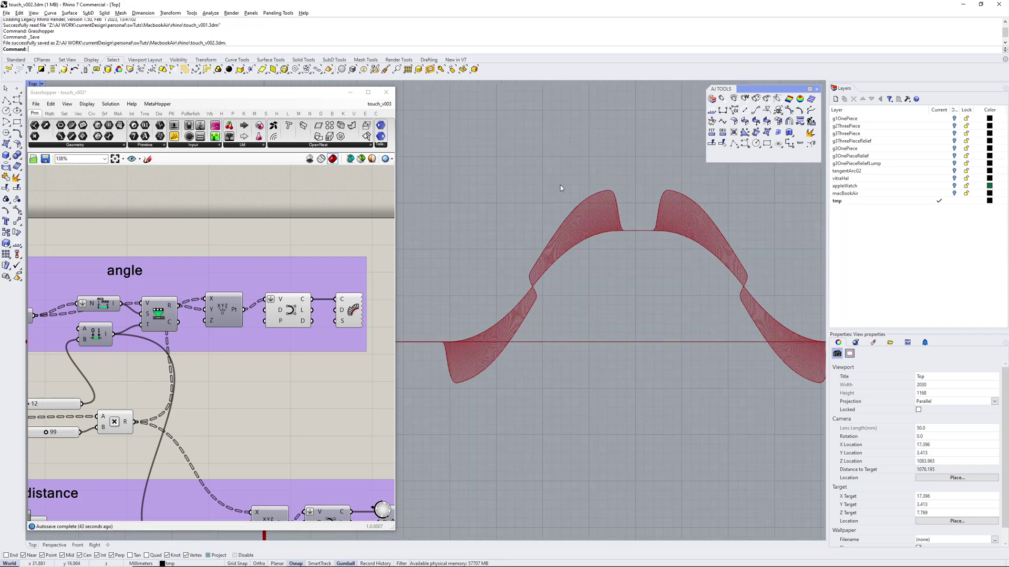
pyautogui.scroll(-2, 227, 362)
# Trace the definition back from the angle group to the g1OnePiece sender and examine the corresponding corner in the Top view
pyautogui.moveTo(227, 361); pyautogui.dragTo(323, 345, button='right')
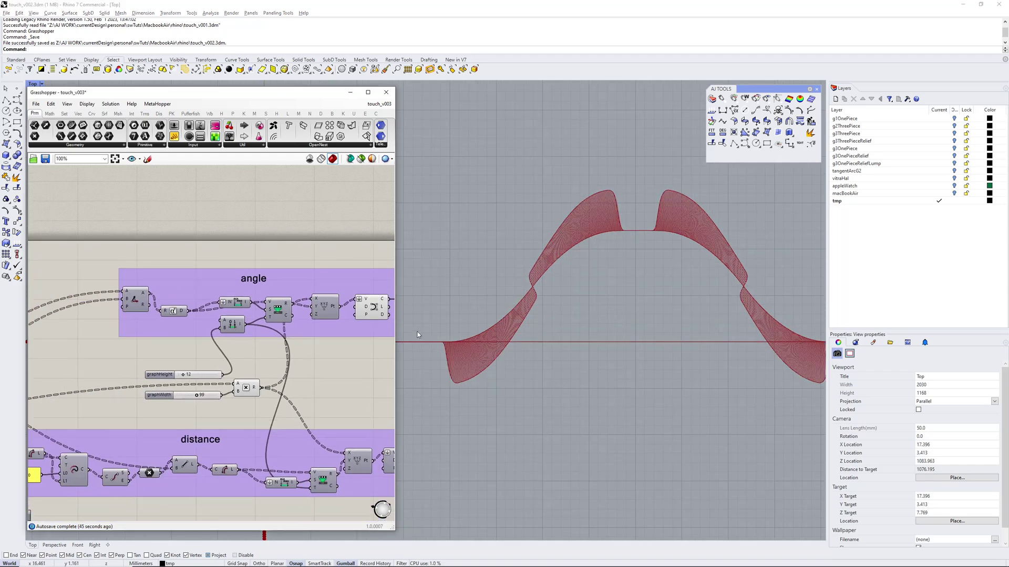
pyautogui.scroll(-2, 148, 341)
pyautogui.scroll(-1, 147, 341)
pyautogui.moveTo(148, 341); pyautogui.dragTo(475, 326, button='right')
pyautogui.scroll(4, 163, 302)
pyautogui.moveTo(68, 287); pyautogui.dragTo(125, 286, button='right')
pyautogui.scroll(4, 125, 286)
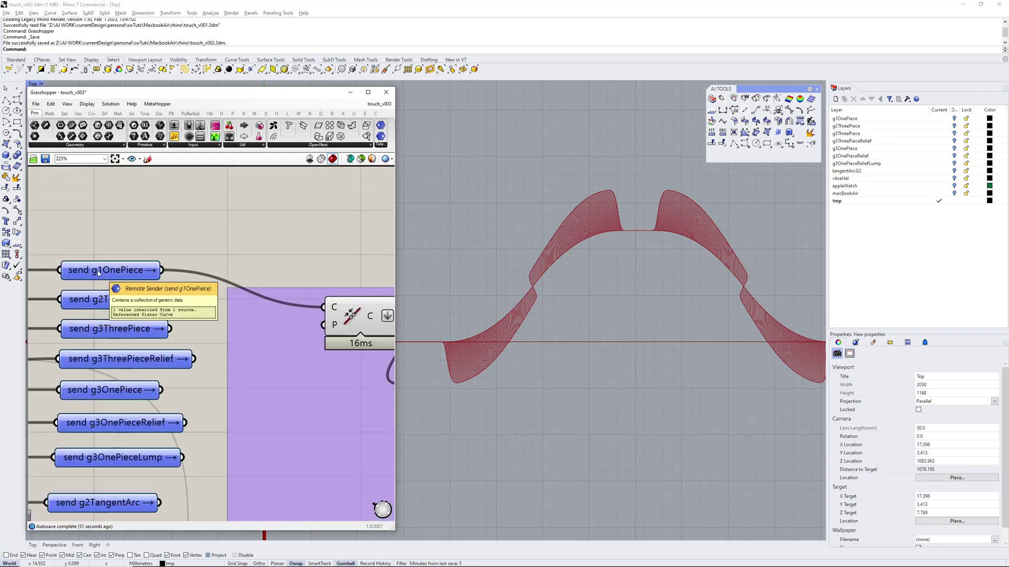
pyautogui.scroll(-5, 531, 294)
pyautogui.scroll(8, 558, 298)
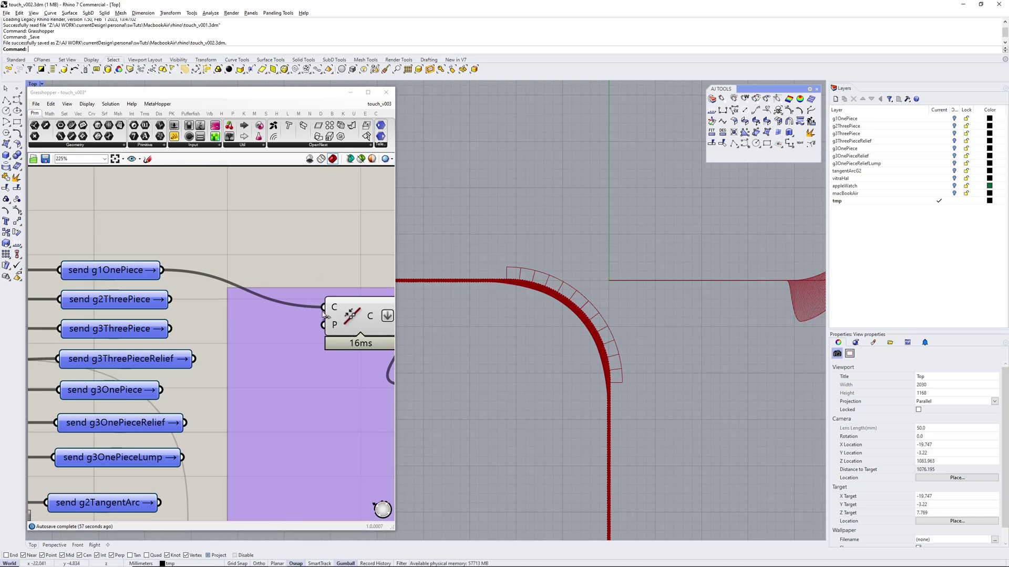
# Disable the preview of the list item component and both line components in the sampleConstructionTruckTrailer group
pyautogui.scroll(-4, 198, 308)
pyautogui.click(255, 331)
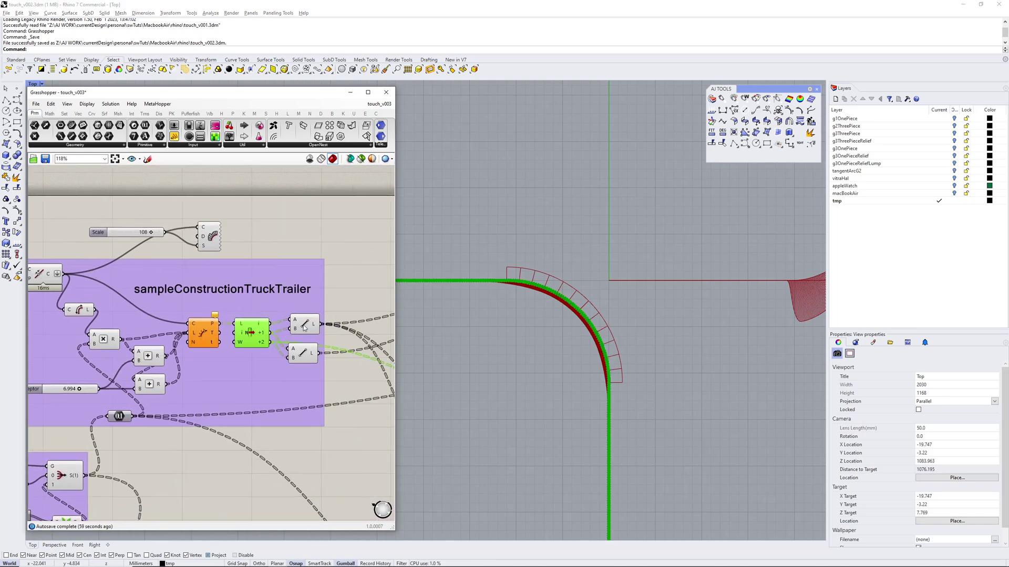
pyautogui.click(303, 327)
pyautogui.keyDown('shift'); pyautogui.click(303, 354); pyautogui.keyUp('shift')
pyautogui.keyDown('shift'); pyautogui.click(252, 335); pyautogui.keyUp('shift')
pyautogui.middleClick(252, 334)
pyautogui.click(260, 336)
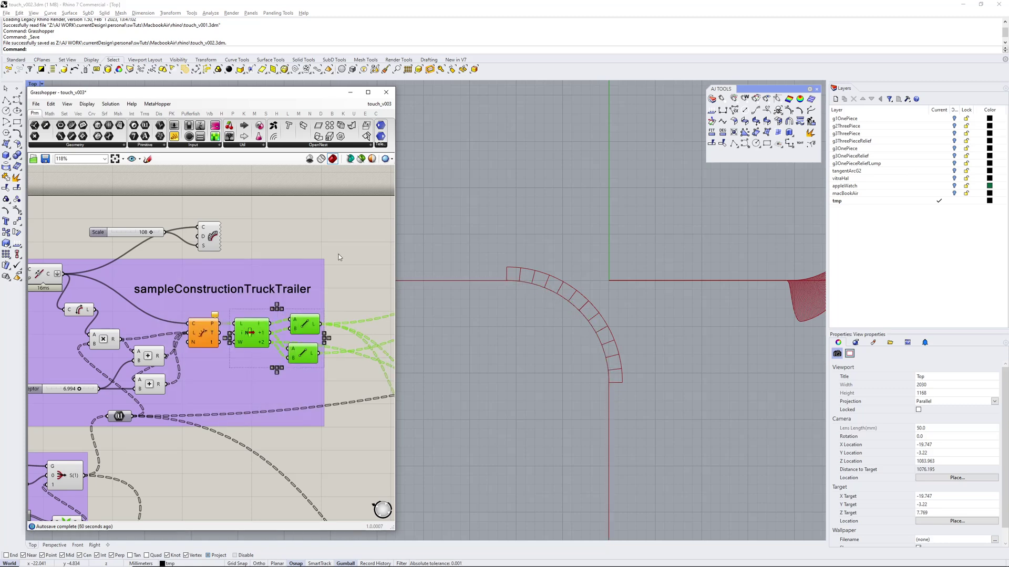
# Compare the corner's curvature comb with the angle graph, and inspect the distanceBetweenReceptor slider in the truck-trailer group
pyautogui.moveTo(507, 278); pyautogui.dragTo(515, 245, button='right')
pyautogui.scroll(-6, 619, 324)
pyautogui.moveTo(655, 305); pyautogui.dragTo(552, 317, button='right')
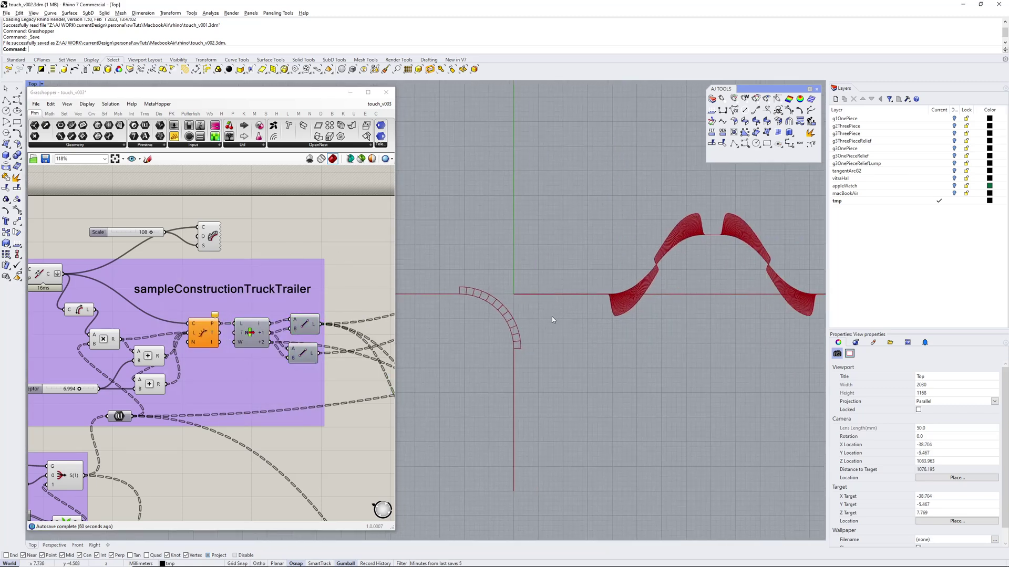
pyautogui.moveTo(498, 296); pyautogui.dragTo(562, 272, button='right')
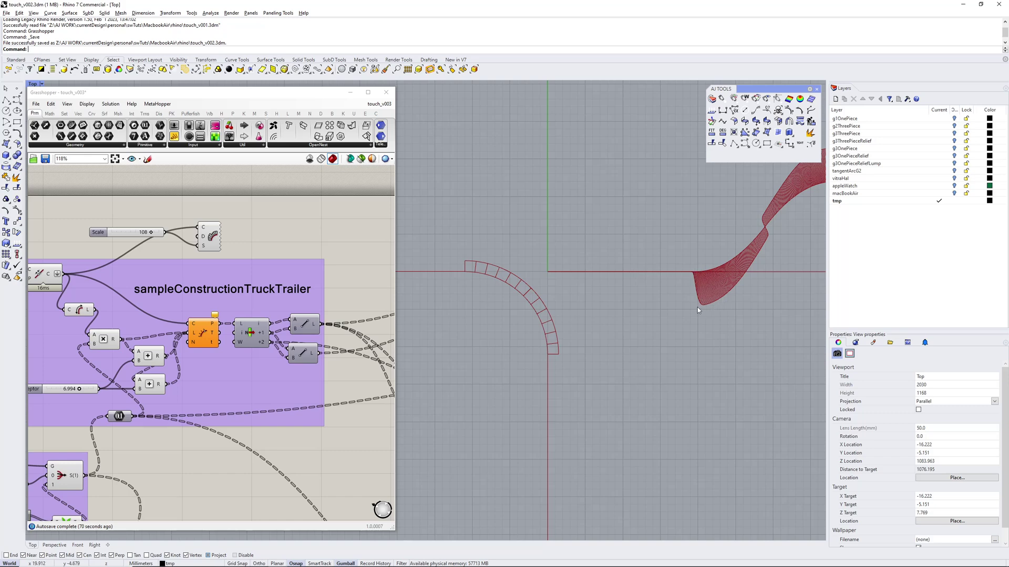
pyautogui.moveTo(777, 226); pyautogui.dragTo(699, 276, button='right')
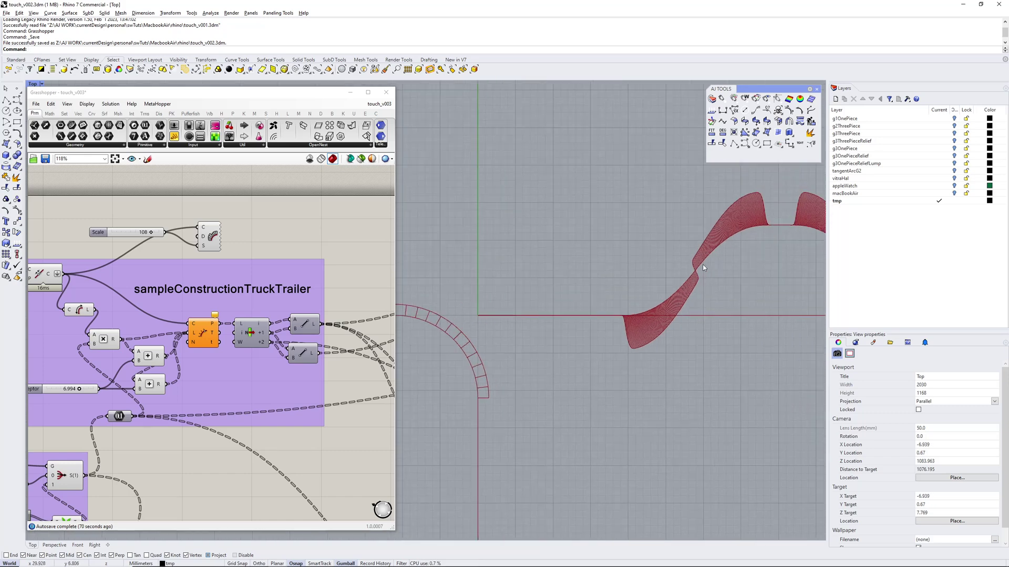
pyautogui.scroll(-2, 699, 271)
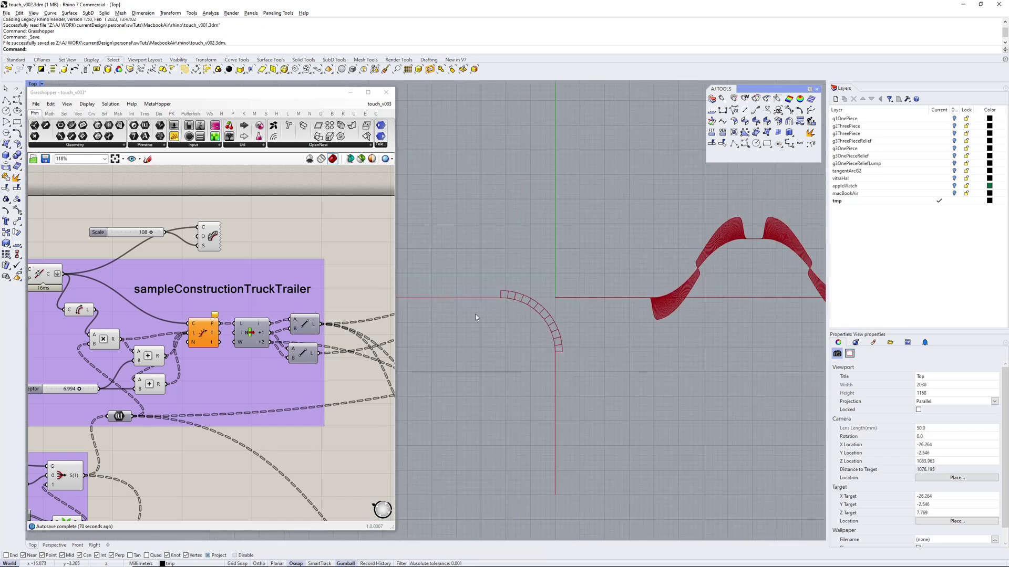
pyautogui.moveTo(475, 316); pyautogui.dragTo(504, 294, button='right')
pyautogui.scroll(-5, 230, 331)
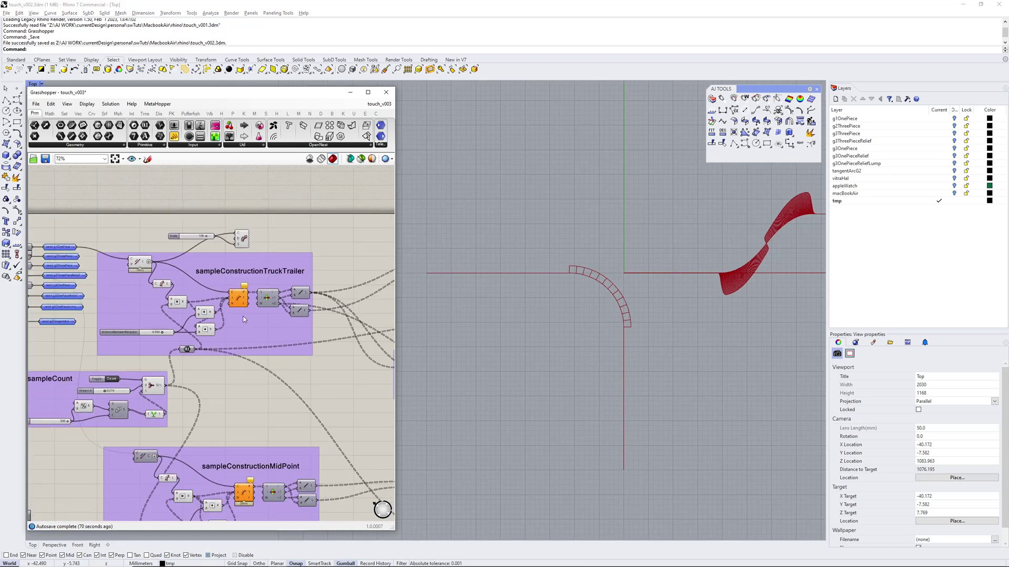
pyautogui.scroll(8, 221, 361)
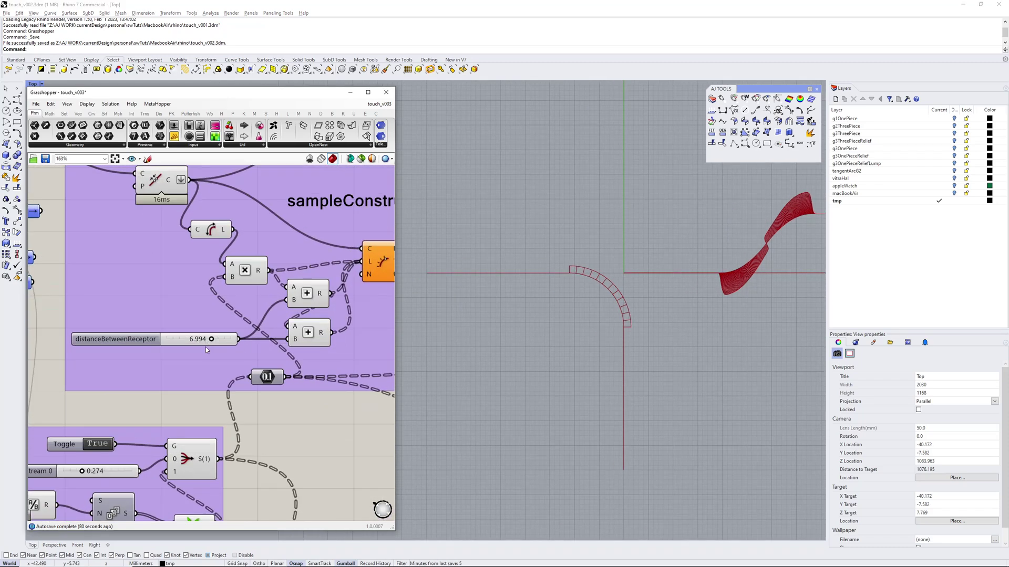
# Raise the distanceBetweenReceptor slider in the sampleConstructionTruckTrailer group to 8.775
pyautogui.moveTo(212, 340); pyautogui.dragTo(224, 340)
pyautogui.moveTo(599, 326); pyautogui.dragTo(564, 341, button='right')
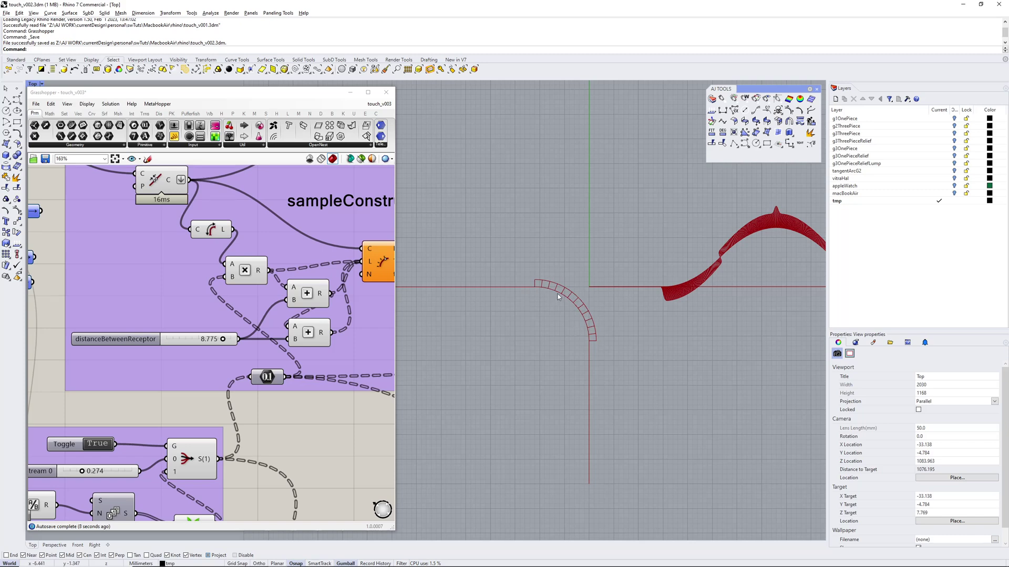
pyautogui.moveTo(510, 267); pyautogui.dragTo(436, 286, button='right')
# Replace the g1OnePiece input of the truck-trailer group's Join Curves component with the g2ThreePiece sender
pyautogui.moveTo(63, 459); pyautogui.dragTo(117, 372, button='right')
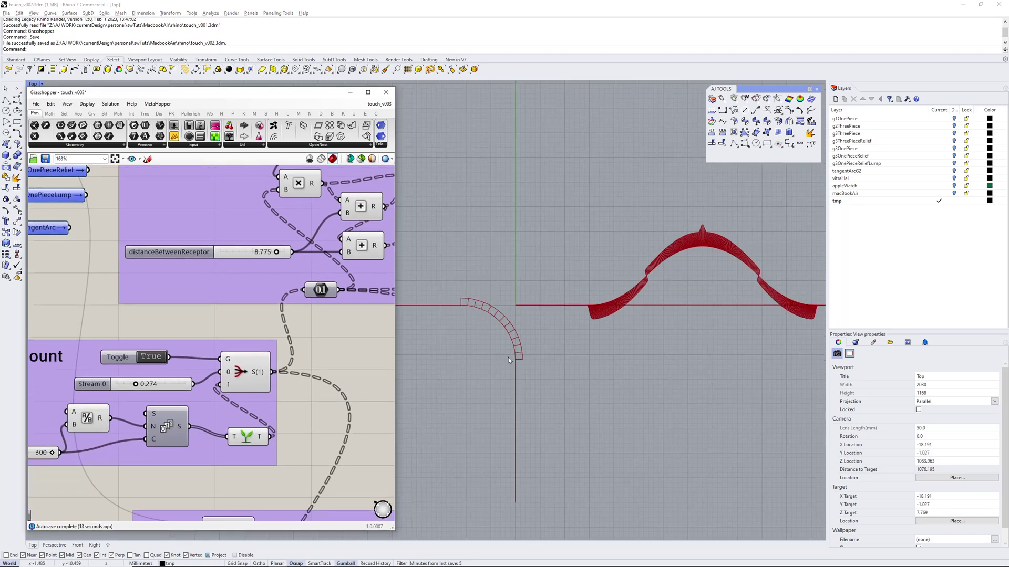
pyautogui.scroll(-1, 358, 297)
pyautogui.moveTo(174, 286); pyautogui.dragTo(268, 419, button='right')
pyautogui.scroll(2, 214, 250)
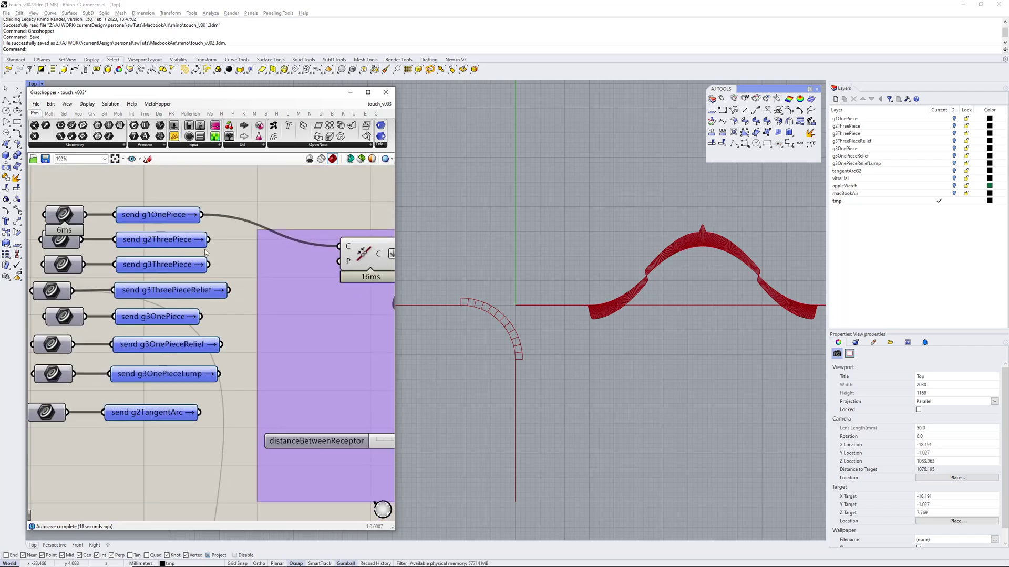
pyautogui.moveTo(208, 240); pyautogui.dragTo(349, 246)
# Examine the g2ThreePiece angle graph's curvature comb in the Top view, especially where it departs from the straight baseline
pyautogui.moveTo(700, 316); pyautogui.dragTo(682, 281, button='right')
pyautogui.scroll(6, 696, 283)
pyautogui.scroll(-2, 682, 281)
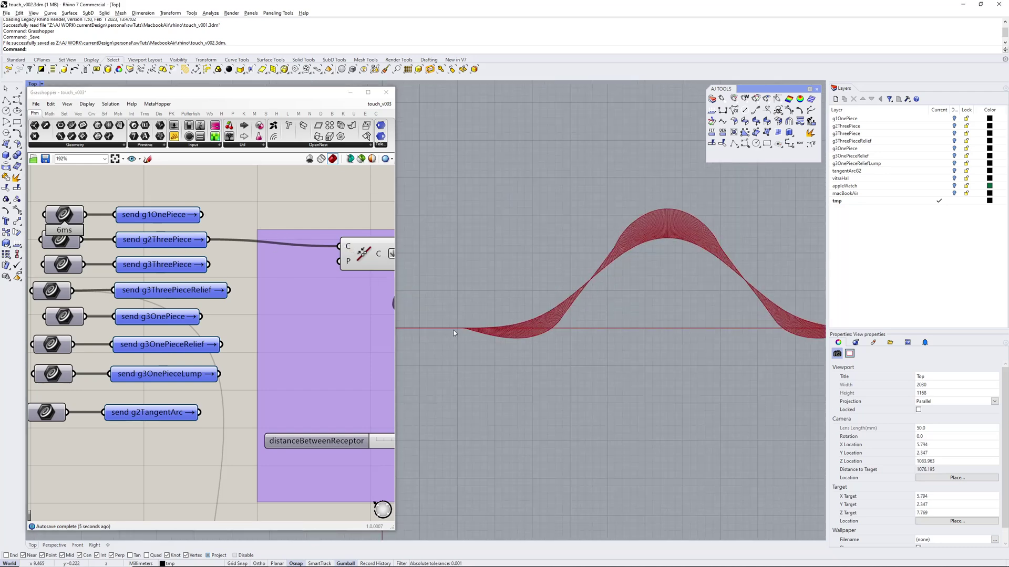
pyautogui.scroll(8, 463, 337)
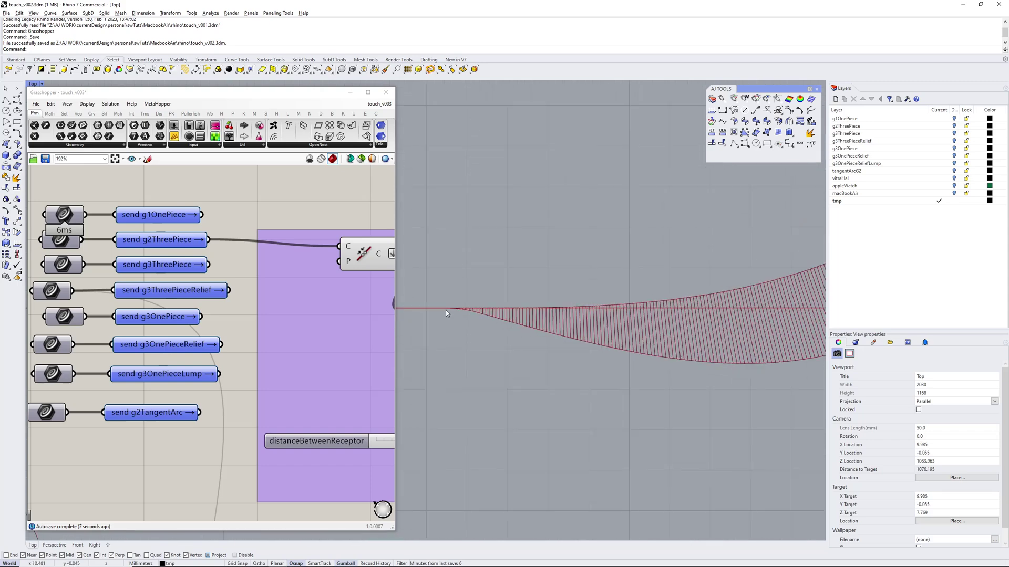
pyautogui.scroll(4, 478, 316)
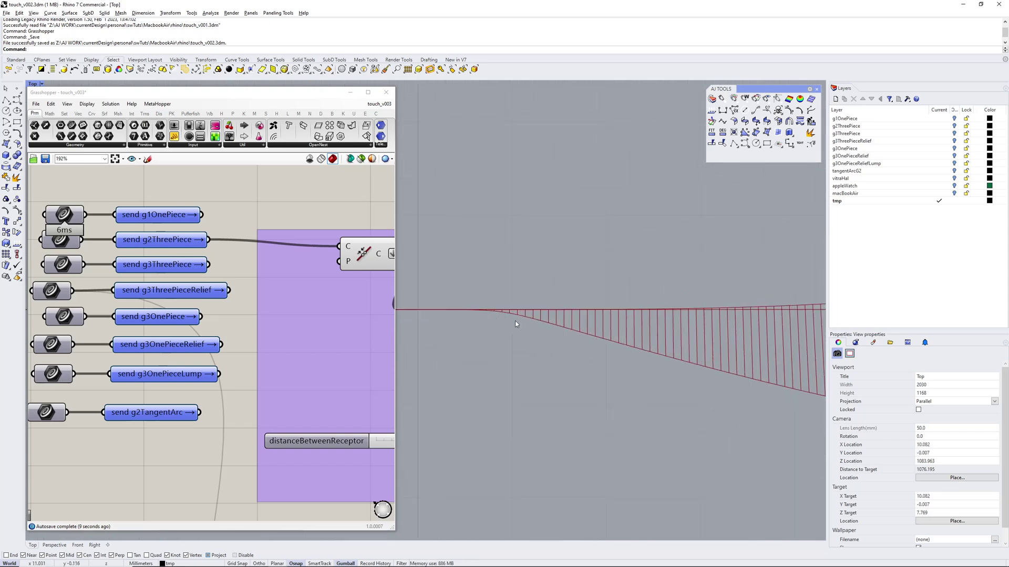
pyautogui.scroll(-6, 483, 316)
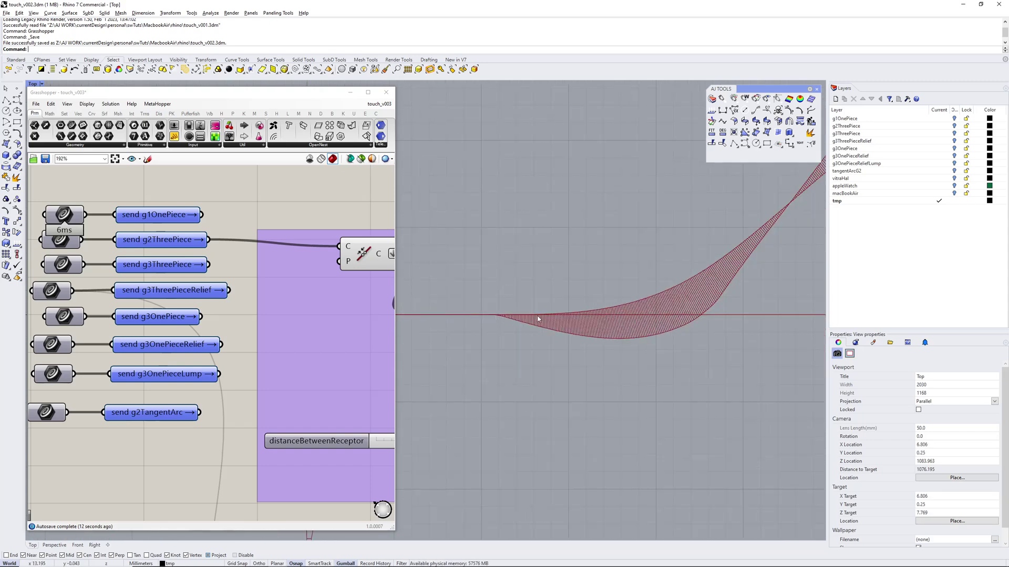
pyautogui.moveTo(622, 301); pyautogui.dragTo(569, 340, button='right')
pyautogui.moveTo(647, 325); pyautogui.dragTo(652, 291, button='right')
pyautogui.scroll(6, 610, 292)
pyautogui.scroll(-6, 581, 292)
pyautogui.scroll(-1, 646, 286)
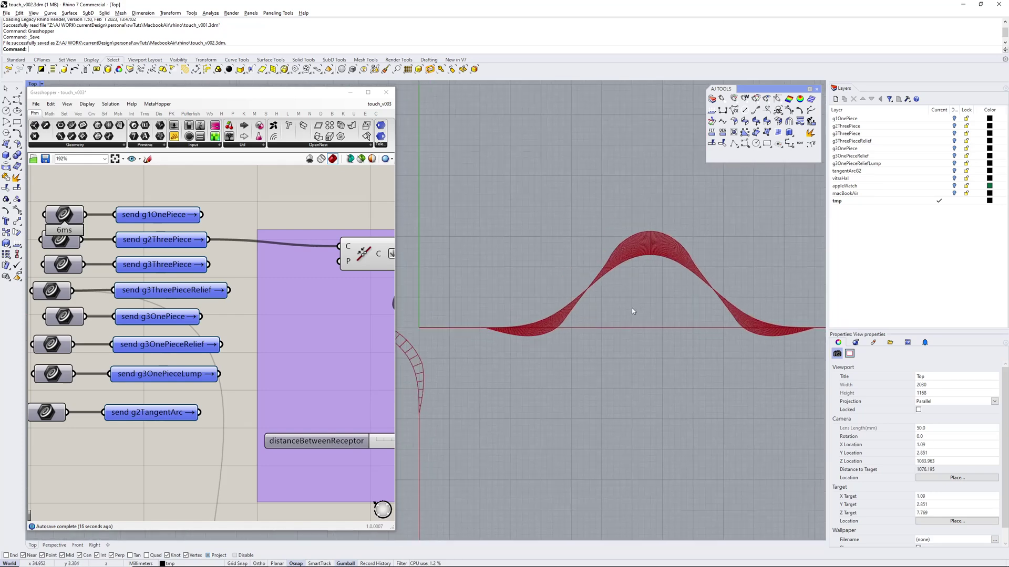
pyautogui.scroll(4, 477, 335)
pyautogui.scroll(-1, 483, 309)
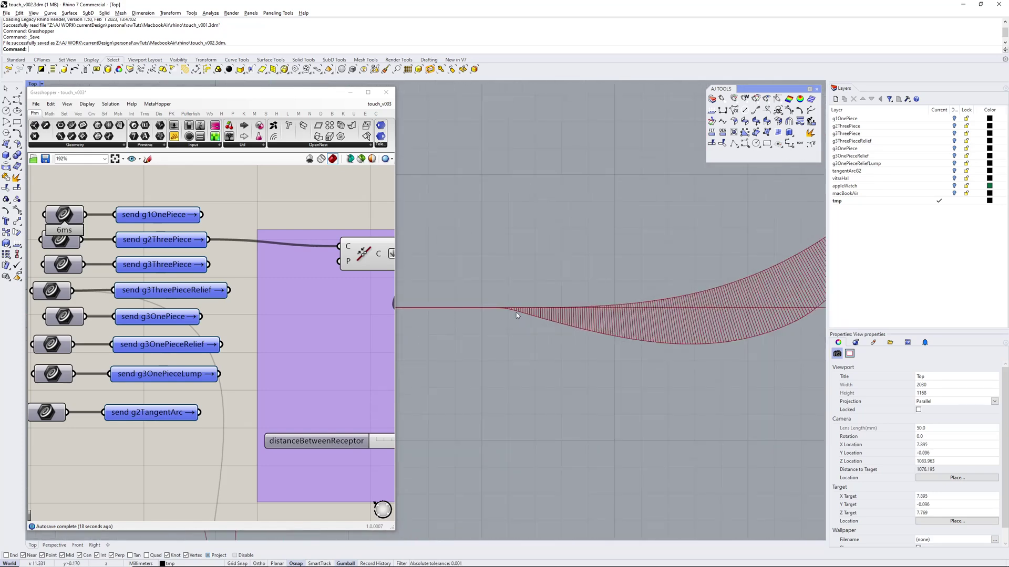
pyautogui.scroll(-2, 506, 310)
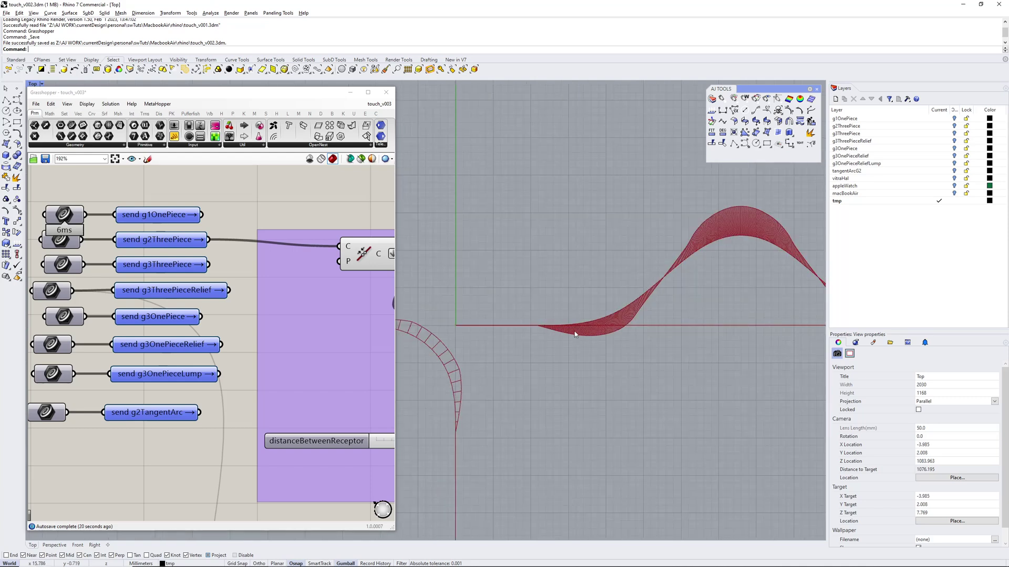
pyautogui.scroll(-2, 583, 331)
# Feed the g3OnePieceRelief sender into the truck-trailer group's Join Curves component in place of g2ThreePiece
pyautogui.moveTo(218, 286); pyautogui.dragTo(198, 304, button='right')
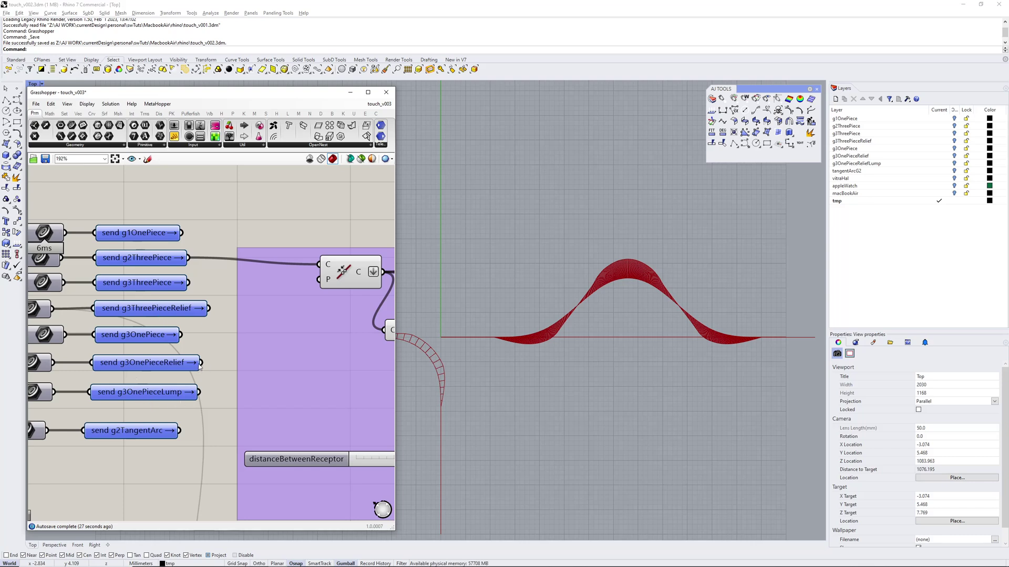
pyautogui.moveTo(202, 363); pyautogui.dragTo(319, 265)
pyautogui.moveTo(573, 349); pyautogui.dragTo(606, 329, button='right')
pyautogui.scroll(6, 606, 329)
pyautogui.moveTo(670, 273); pyautogui.dragTo(594, 321, button='right')
pyautogui.scroll(-4, 593, 321)
# Examine the sampleCount group with its toggle, stream slider and division components
pyautogui.moveTo(308, 341); pyautogui.dragTo(287, 332, button='right')
pyautogui.scroll(-1, 286, 332)
pyautogui.scroll(-1, 286, 334)
pyautogui.moveTo(245, 416); pyautogui.dragTo(255, 353, button='right')
pyautogui.moveTo(194, 435); pyautogui.dragTo(187, 414, button='right')
pyautogui.scroll(2, 236, 408)
pyautogui.scroll(1, 169, 407)
pyautogui.scroll(-2, 231, 346)
pyautogui.moveTo(232, 345); pyautogui.dragTo(256, 356, button='right')
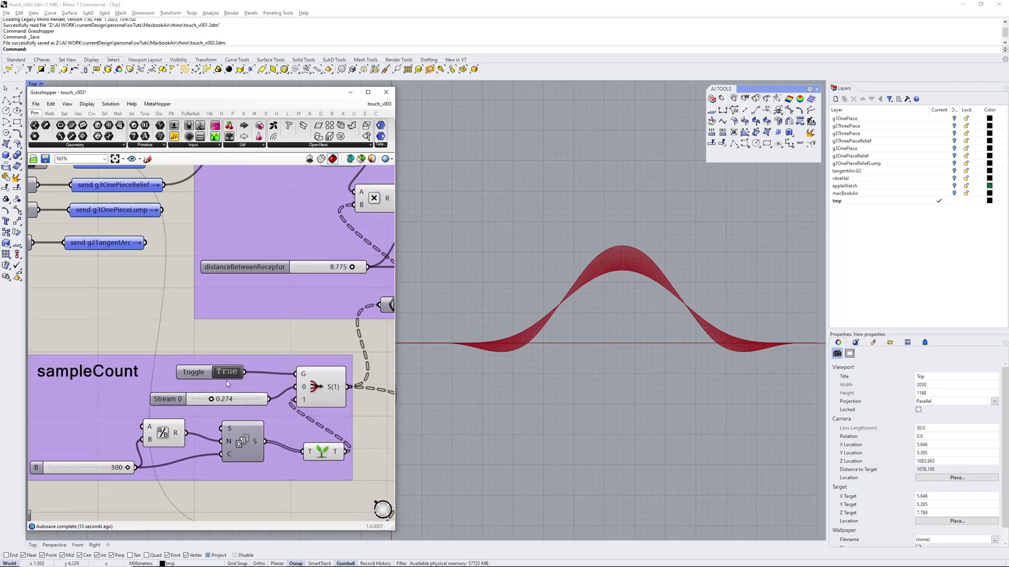
# Slightly lower the distanceBetweenReceptor slider in the sampleConstructionTruckTrailer group
pyautogui.moveTo(298, 308); pyautogui.dragTo(255, 297, button='right')
pyautogui.scroll(-8, 573, 367)
pyautogui.scroll(12, 584, 324)
pyautogui.scroll(-3, 574, 361)
pyautogui.moveTo(309, 266); pyautogui.dragTo(279, 311, button='right')
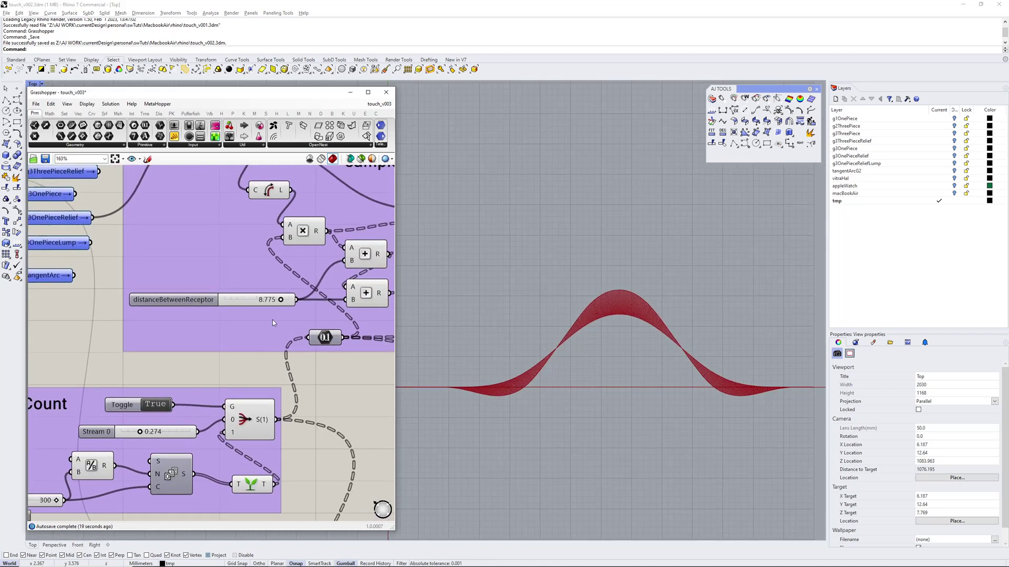
pyautogui.moveTo(281, 301)
pyautogui.mouseDown()
pyautogui.moveTo(237, 307)
pyautogui.moveTo(288, 300)
pyautogui.moveTo(273, 300)
pyautogui.mouseUp()
# Switch the toggle in the sampleCount group to False
pyautogui.scroll(-8, 288, 323)
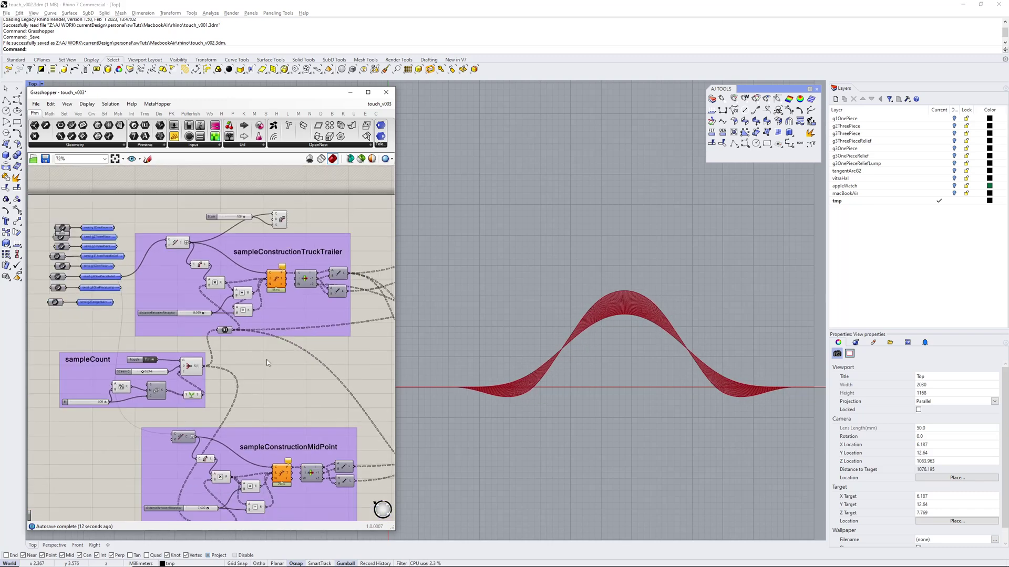
pyautogui.scroll(-2, 235, 327)
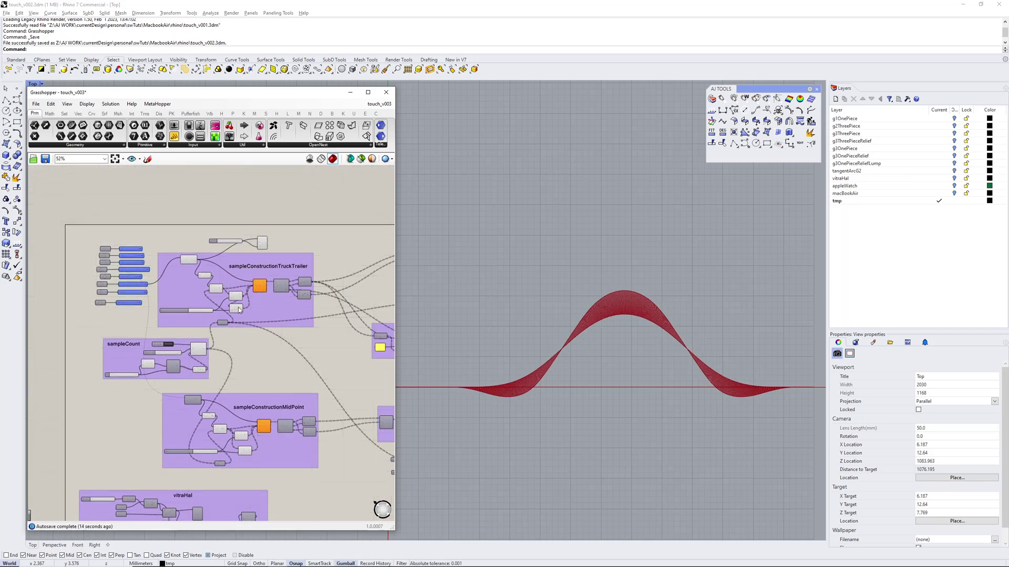
pyautogui.scroll(3, 239, 310)
pyautogui.scroll(-7, 234, 343)
pyautogui.moveTo(241, 416); pyautogui.dragTo(244, 325, button='right')
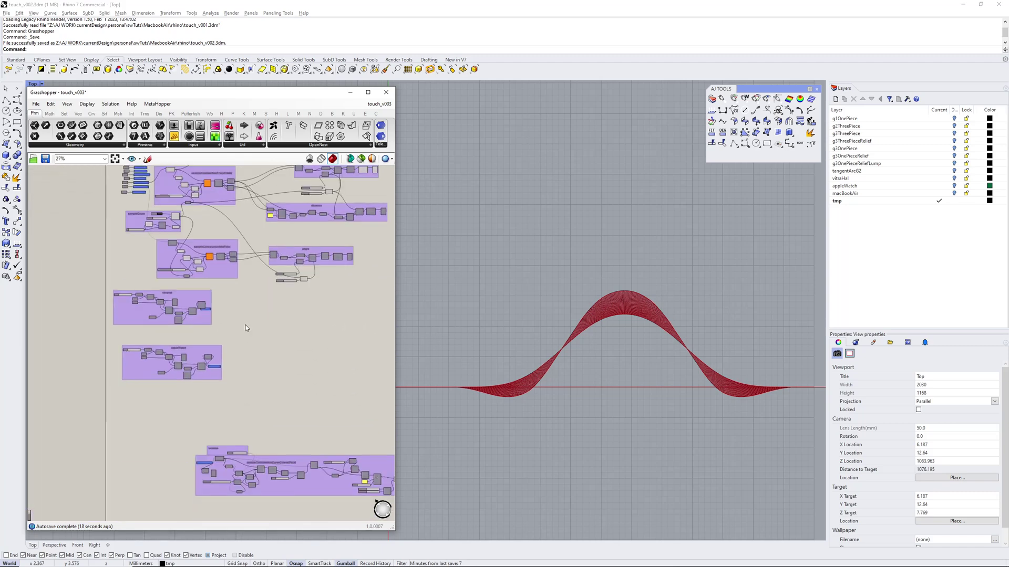
pyautogui.moveTo(304, 406); pyautogui.dragTo(262, 331, button='right')
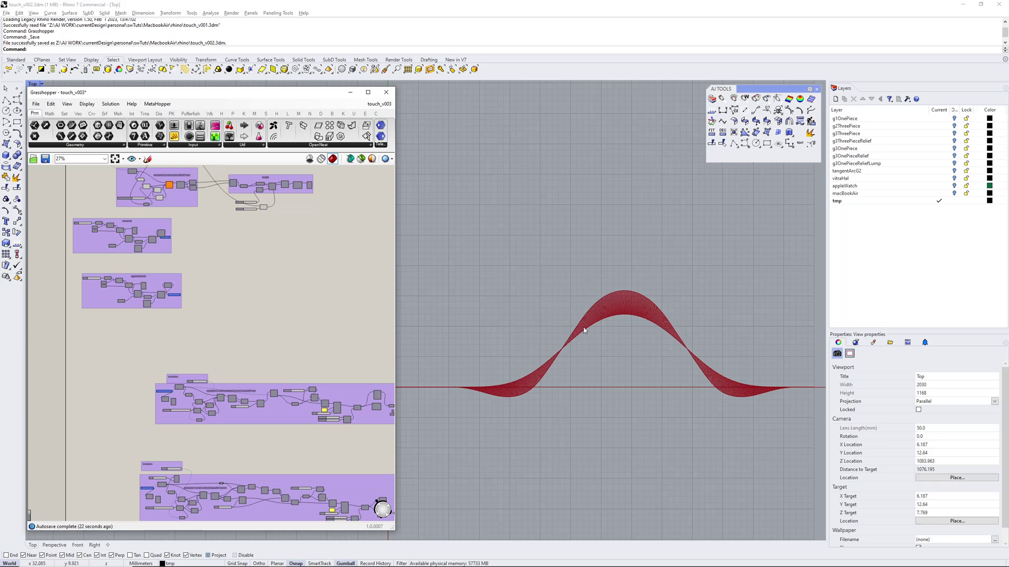
pyautogui.scroll(5, 243, 305)
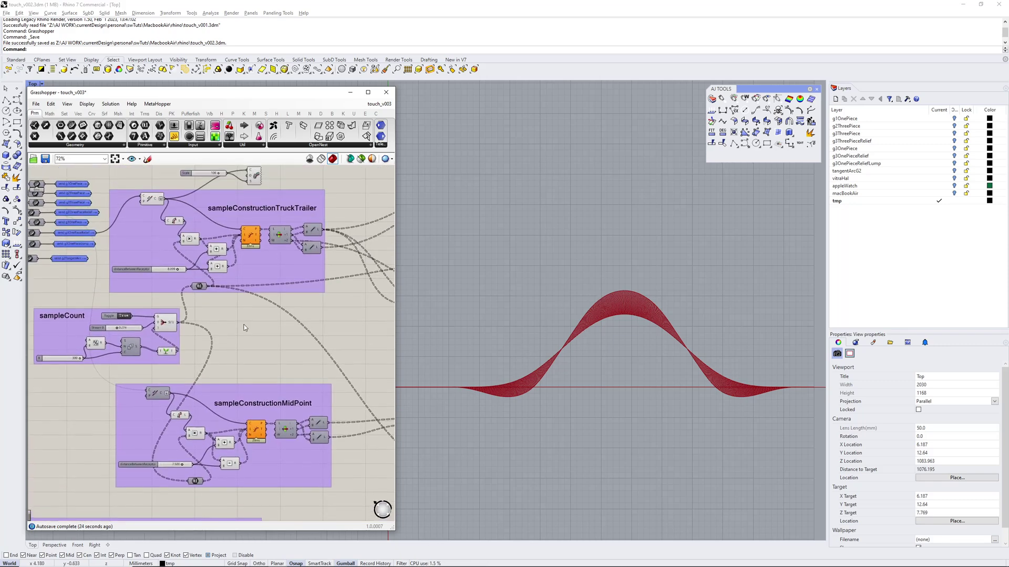
pyautogui.doubleClick(124, 315)
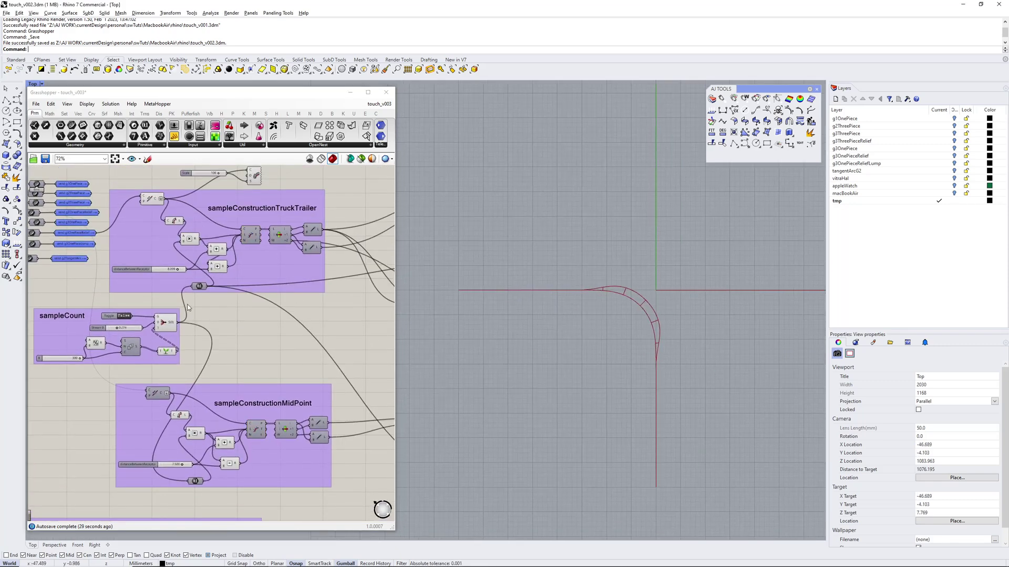
# Set the Number slider in the location group above sampleConstructionEqualDivision to 0.401
pyautogui.scroll(-4, 295, 303)
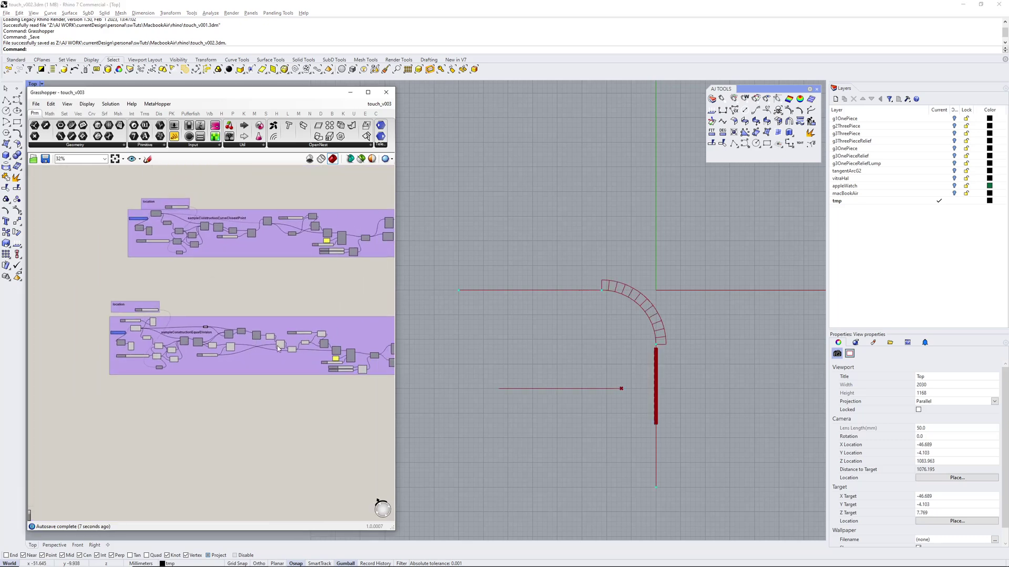
pyautogui.scroll(4, 180, 345)
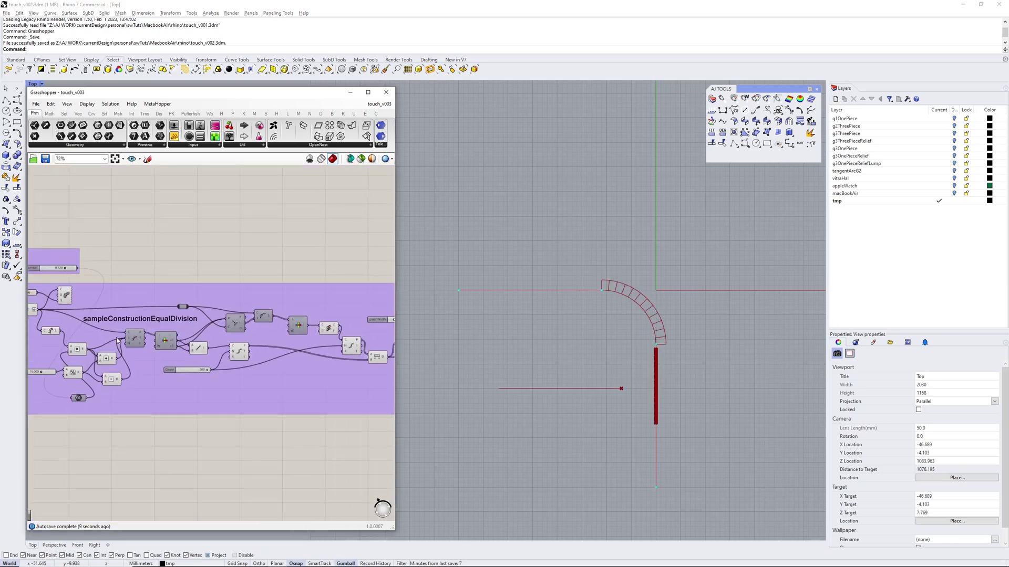
pyautogui.scroll(-2, 168, 327)
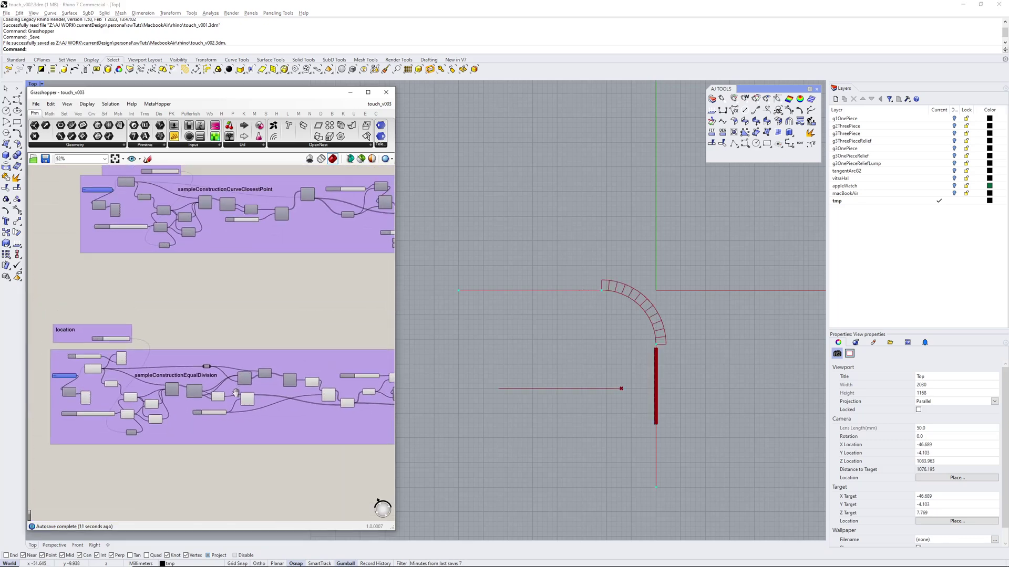
pyautogui.scroll(-2, 168, 327)
pyautogui.scroll(5, 212, 292)
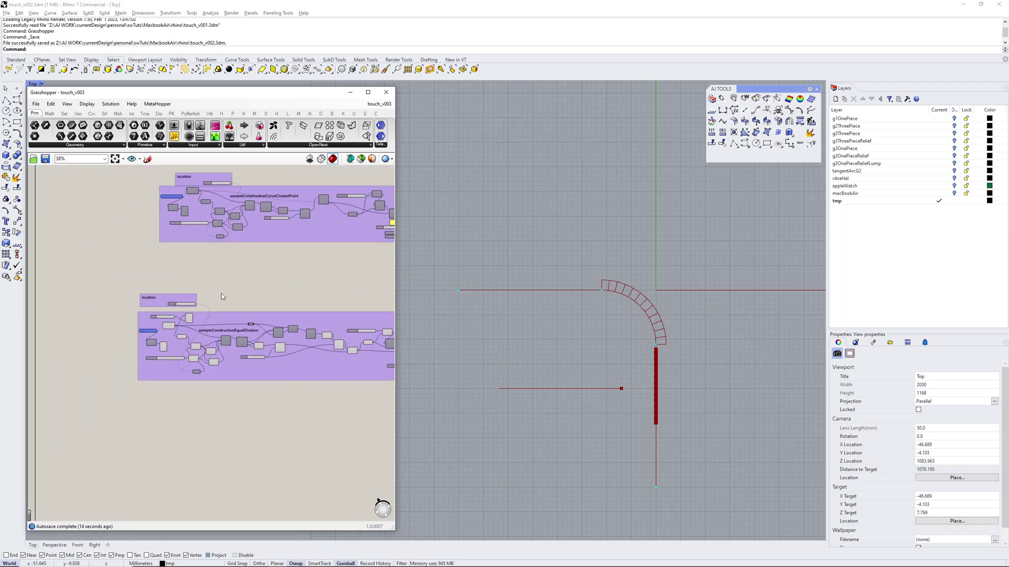
pyautogui.scroll(2, 645, 354)
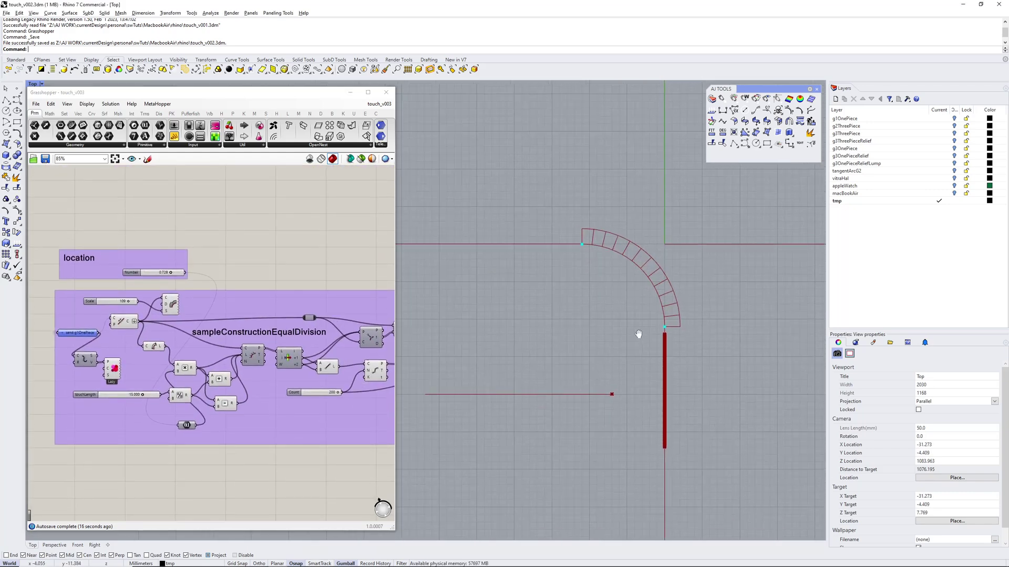
pyautogui.scroll(4, 167, 297)
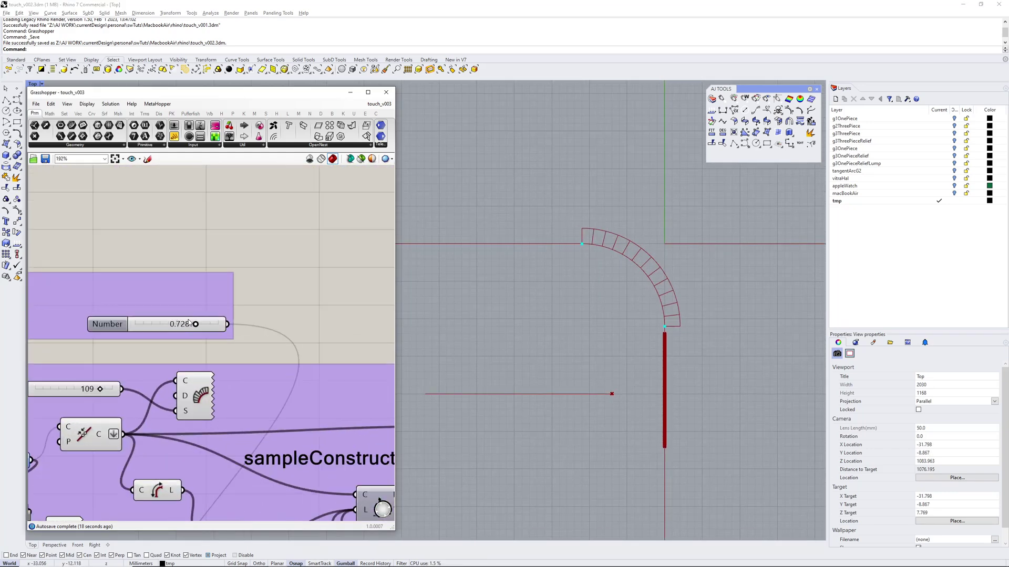
pyautogui.moveTo(232, 317); pyautogui.dragTo(212, 280, button='right')
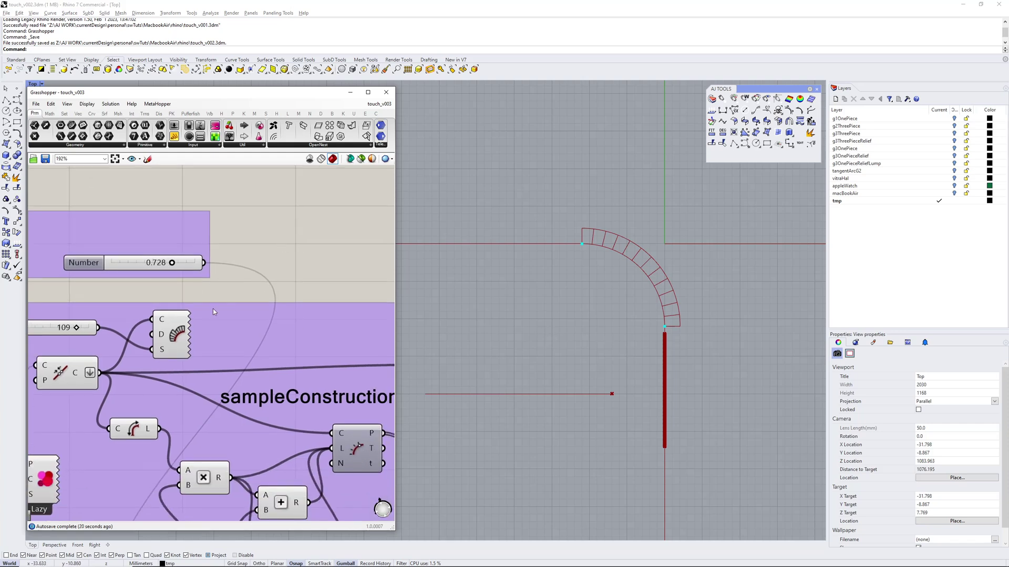
pyautogui.moveTo(171, 263); pyautogui.dragTo(144, 251)
pyautogui.scroll(8, 584, 258)
pyautogui.scroll(-4, 593, 284)
pyautogui.moveTo(607, 320); pyautogui.dragTo(619, 270, button='right')
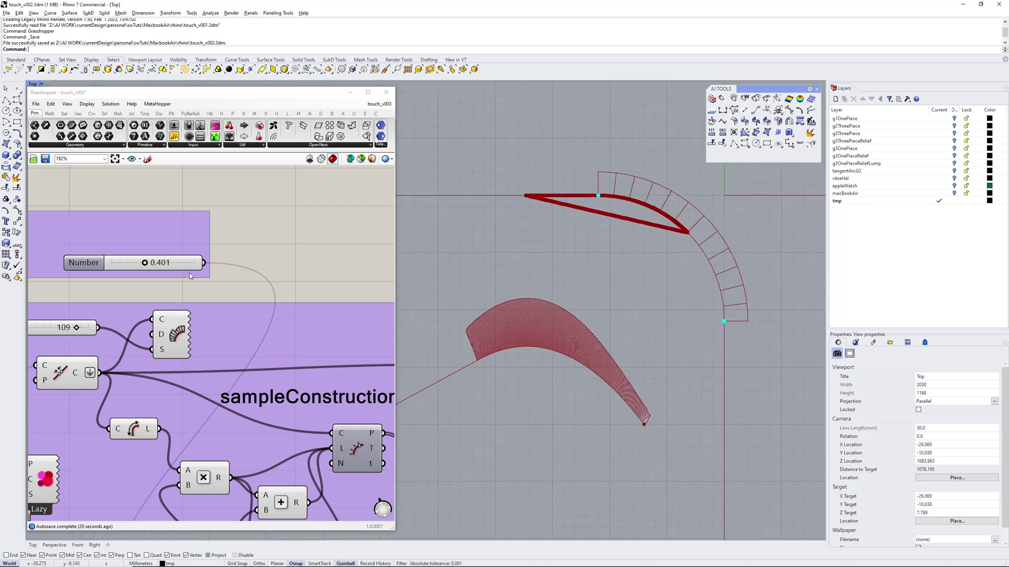
# Reduce the Count slider in the sampleConstructionEqualDivision group to 21
pyautogui.moveTo(168, 371); pyautogui.dragTo(257, 349, button='right')
pyautogui.moveTo(239, 405); pyautogui.dragTo(225, 373, button='right')
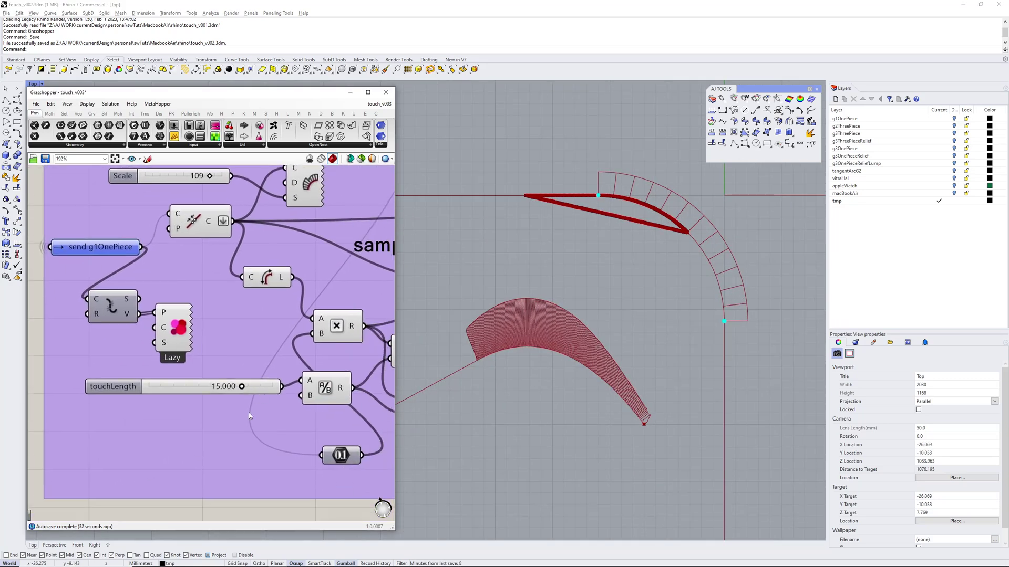
pyautogui.scroll(-1, 243, 306)
pyautogui.moveTo(243, 305); pyautogui.dragTo(222, 339, button='right')
pyautogui.moveTo(293, 349); pyautogui.dragTo(165, 284, button='right')
pyautogui.scroll(-1, 326, 350)
pyautogui.moveTo(326, 351); pyautogui.dragTo(227, 383, button='right')
pyautogui.scroll(2, 343, 377)
pyautogui.moveTo(339, 373); pyautogui.dragTo(258, 377)
pyautogui.moveTo(616, 223); pyautogui.dragTo(668, 287, button='right')
pyautogui.scroll(-2, 607, 268)
pyautogui.scroll(-3, 247, 260)
# Select the Evaluate Length component in sampleConstructionEqualDivision and examine its points on the corner in the Top view
pyautogui.moveTo(122, 231); pyautogui.dragTo(247, 245, button='right')
pyautogui.scroll(1, 222, 306)
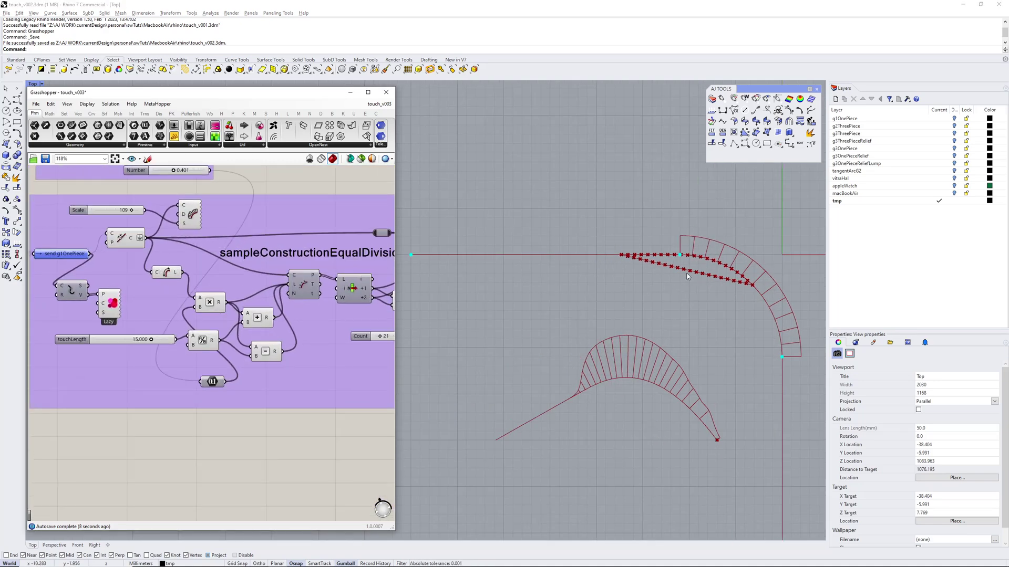
pyautogui.click(304, 284)
pyautogui.scroll(8, 611, 235)
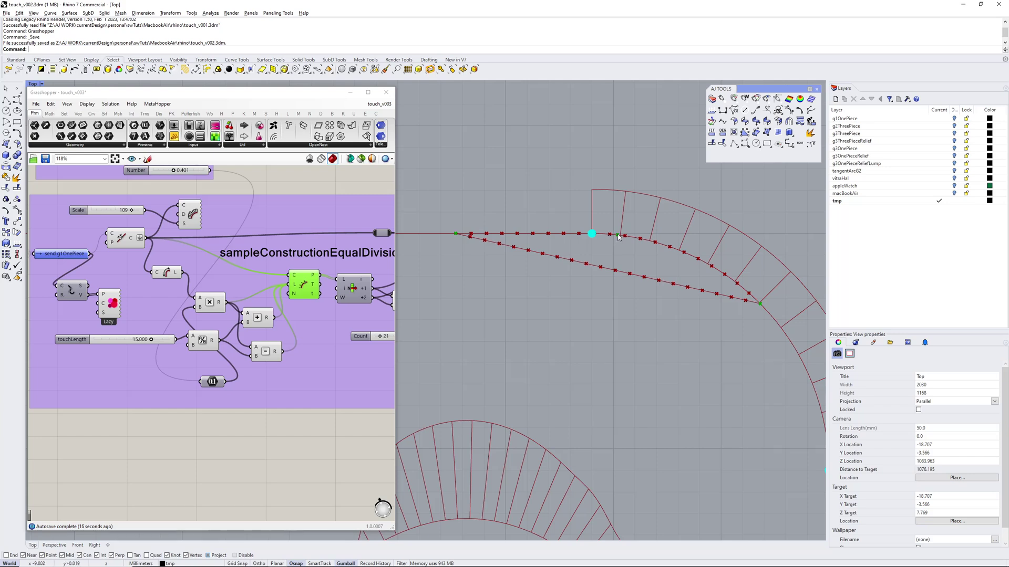
pyautogui.moveTo(147, 230); pyautogui.dragTo(149, 258, button='right')
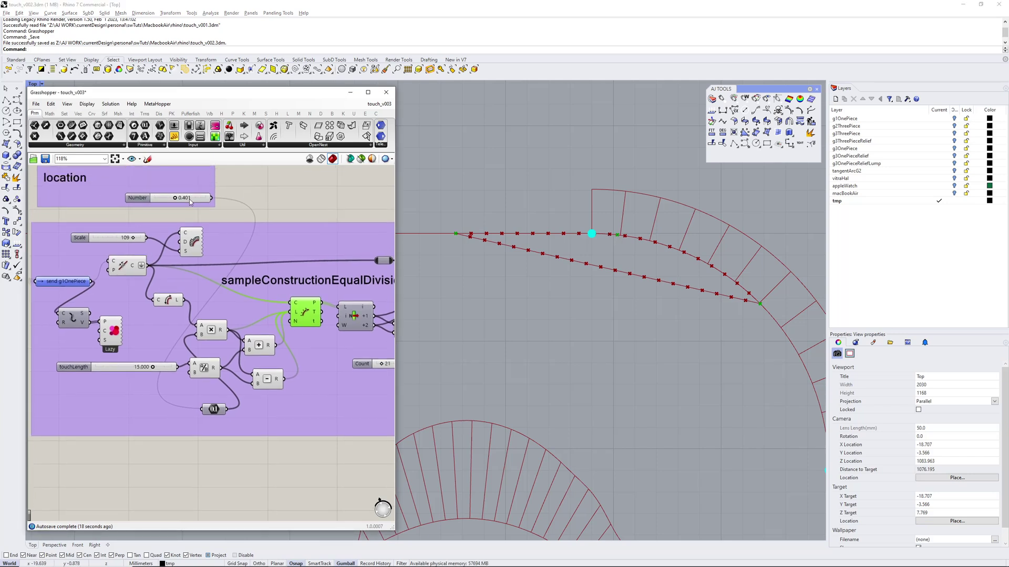
pyautogui.scroll(-8, 599, 259)
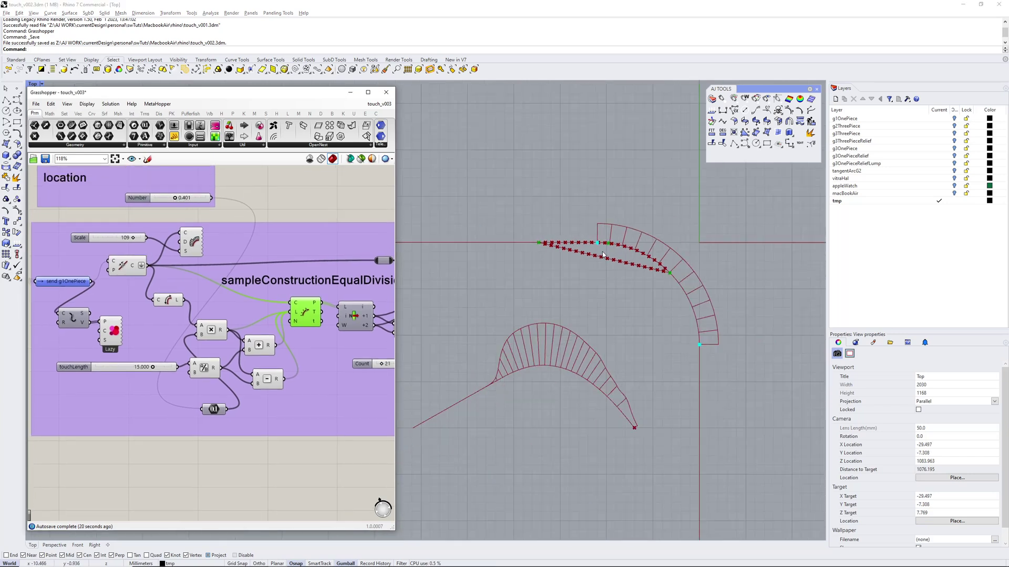
pyautogui.scroll(3, 645, 271)
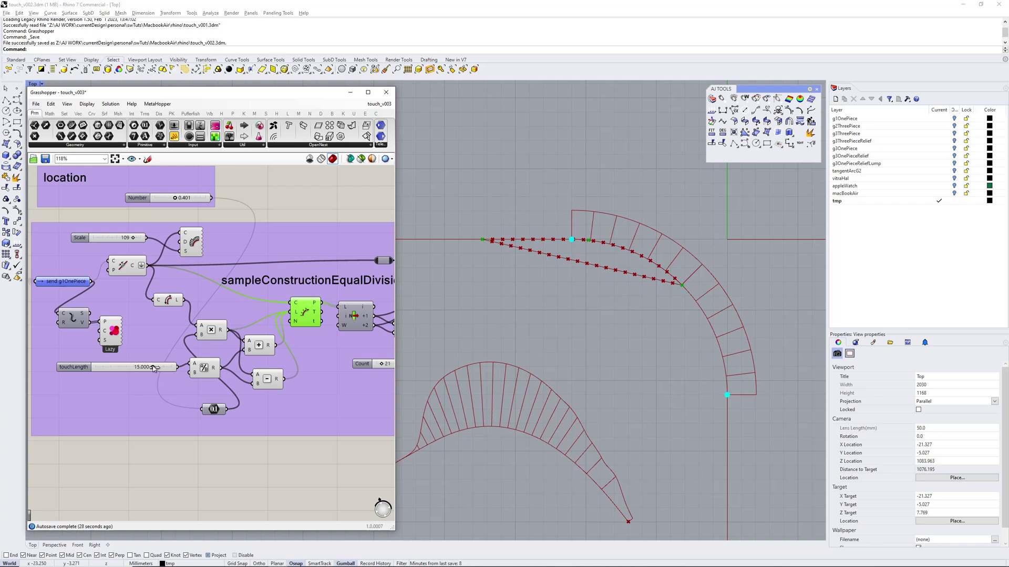
# Try a shorter touchLength in the sampleConstructionEqualDivision group and reset the slider to 15
pyautogui.moveTo(153, 368)
pyautogui.mouseDown()
pyautogui.moveTo(134, 367)
pyautogui.moveTo(147, 368)
pyautogui.mouseUp()
pyautogui.doubleClick(136, 368)
pyautogui.write('15')
pyautogui.press('Return')
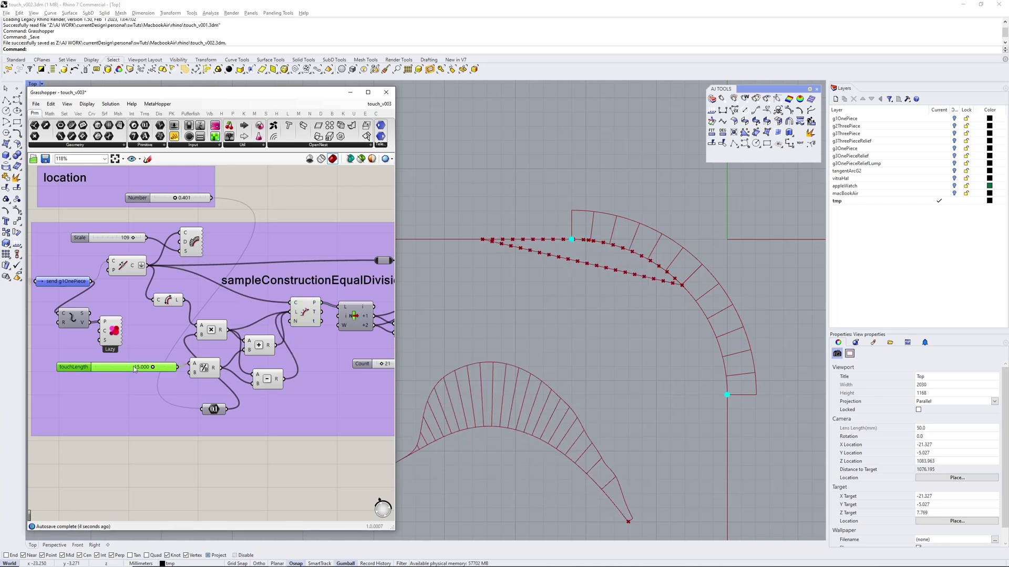
pyautogui.moveTo(289, 285); pyautogui.dragTo(251, 293, button='right')
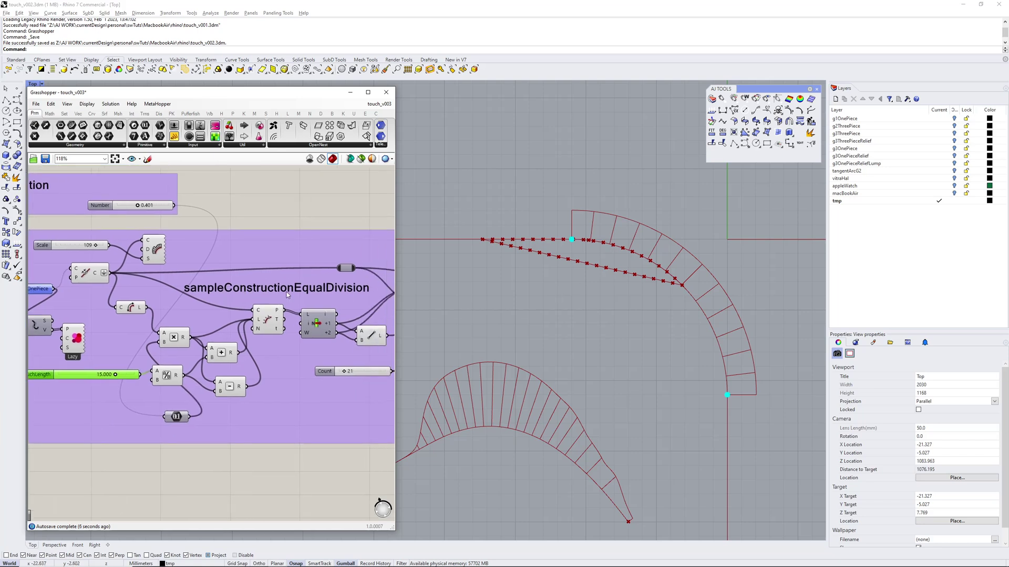
# Select the List Item component after Shatter in sampleConstructionEqualDivision and examine its curve segment on the corner
pyautogui.scroll(2, 465, 237)
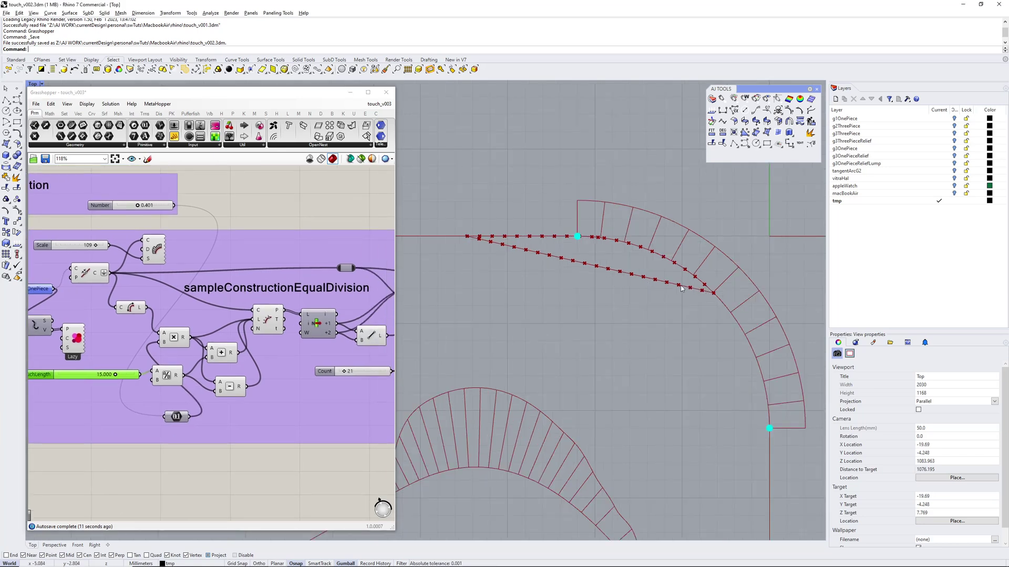
pyautogui.moveTo(578, 258); pyautogui.dragTo(576, 265, button='right')
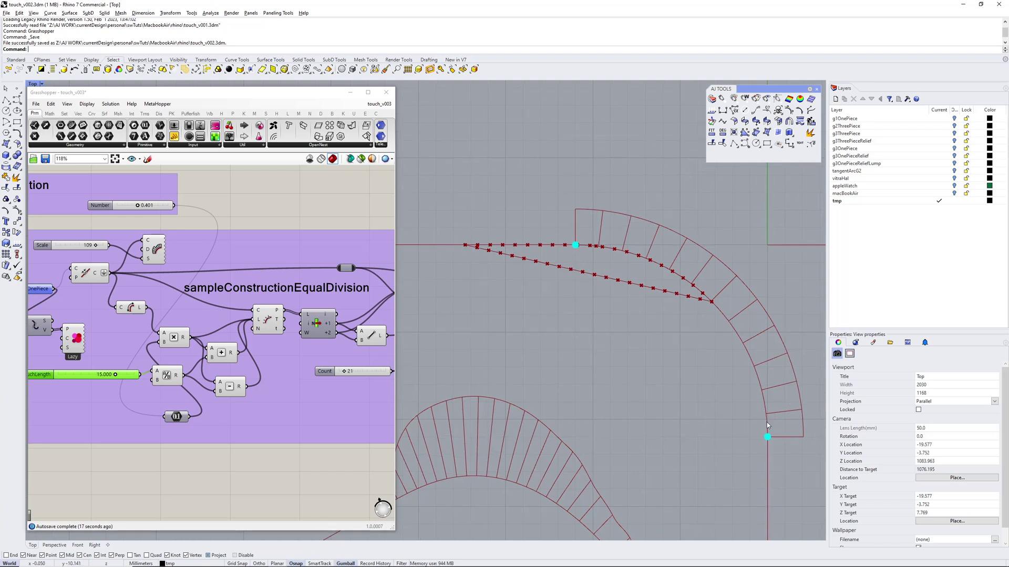
pyautogui.moveTo(336, 329); pyautogui.dragTo(254, 317, button='right')
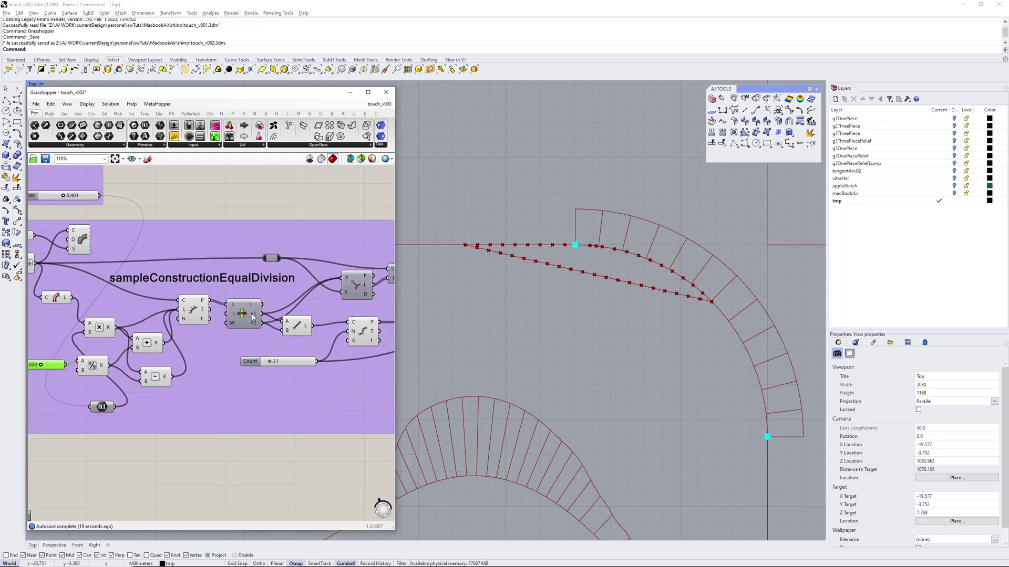
pyautogui.moveTo(390, 292); pyautogui.dragTo(297, 297, button='right')
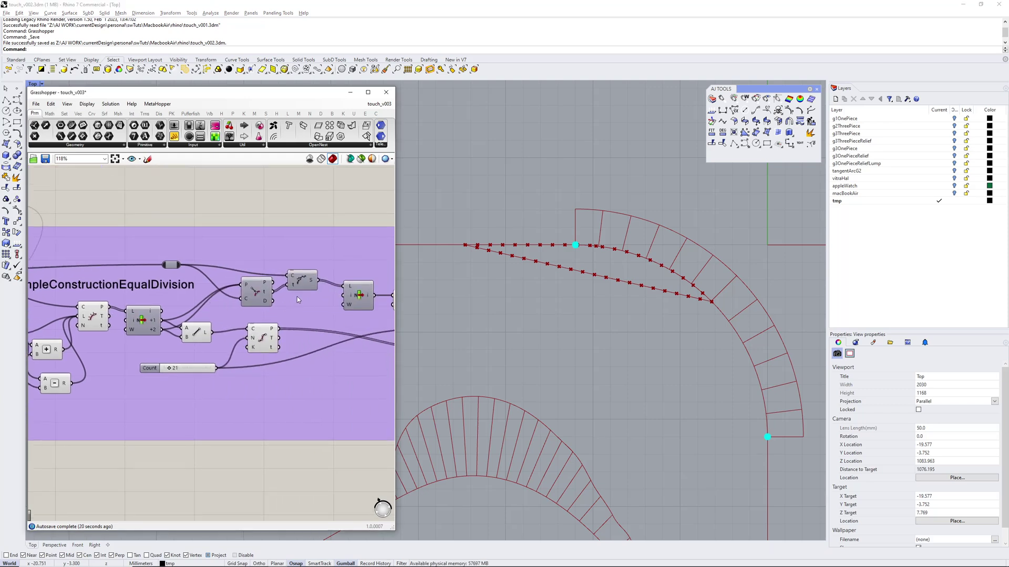
pyautogui.click(358, 296)
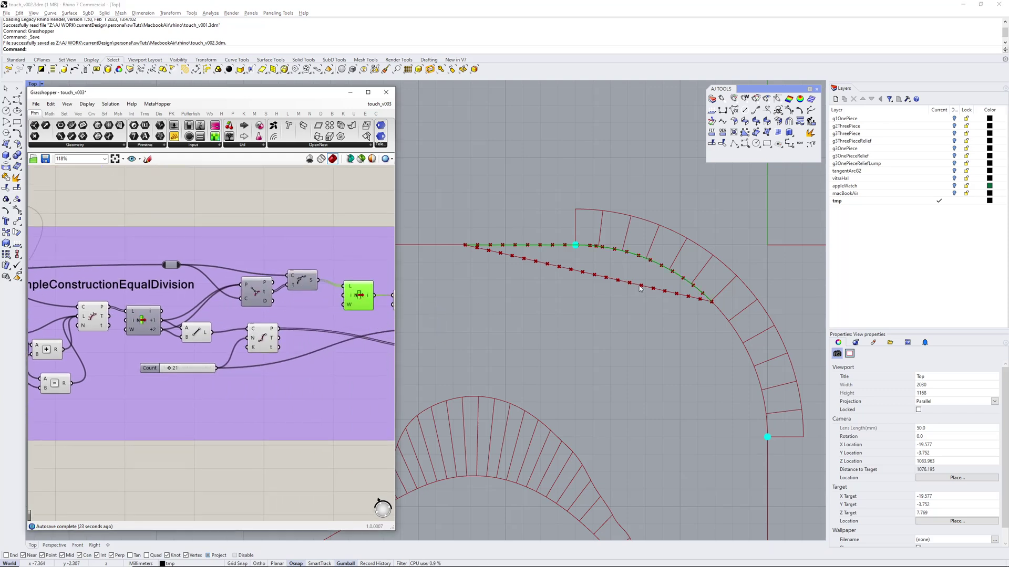
pyautogui.scroll(2, 644, 285)
pyautogui.moveTo(607, 262); pyautogui.dragTo(628, 263, button='right')
# Follow the sampleConstructionEqualDivision definition from the curve segment through graphWidth to the final curvature comb, and compare it with the plotted graph
pyautogui.moveTo(343, 301); pyautogui.dragTo(240, 296, button='right')
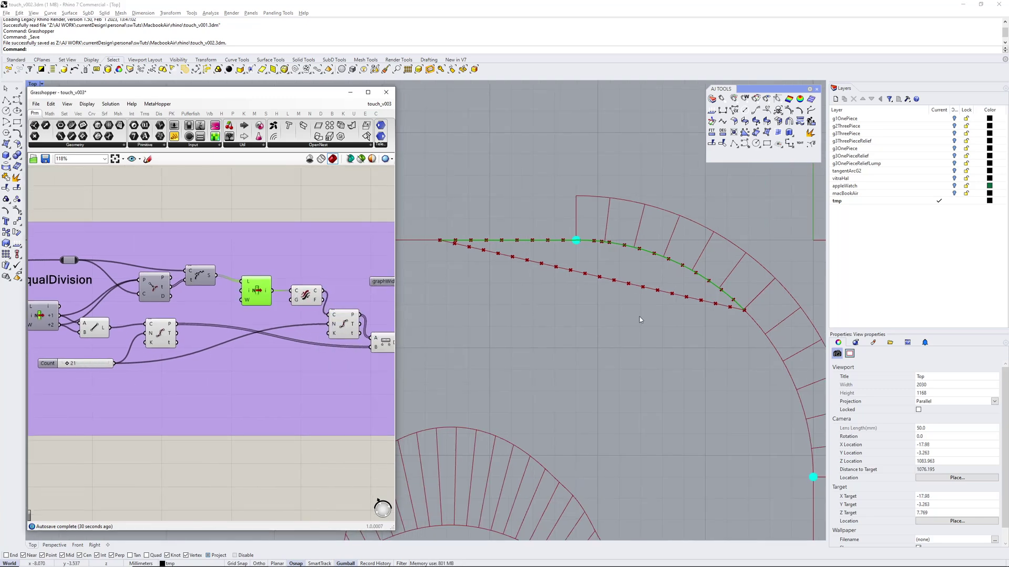
pyautogui.moveTo(390, 341); pyautogui.dragTo(278, 335, button='right')
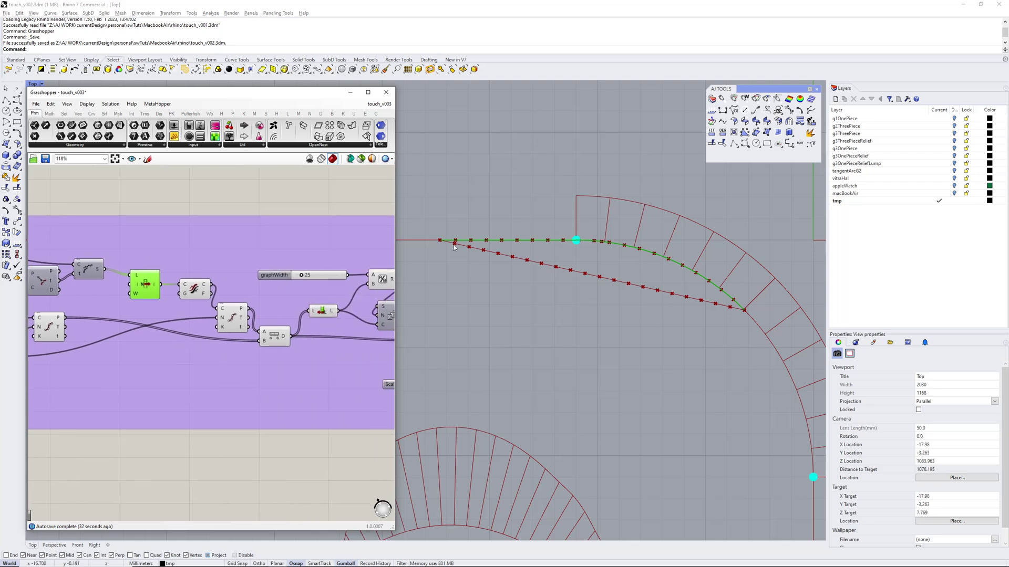
pyautogui.moveTo(328, 313); pyautogui.dragTo(323, 314, button='right')
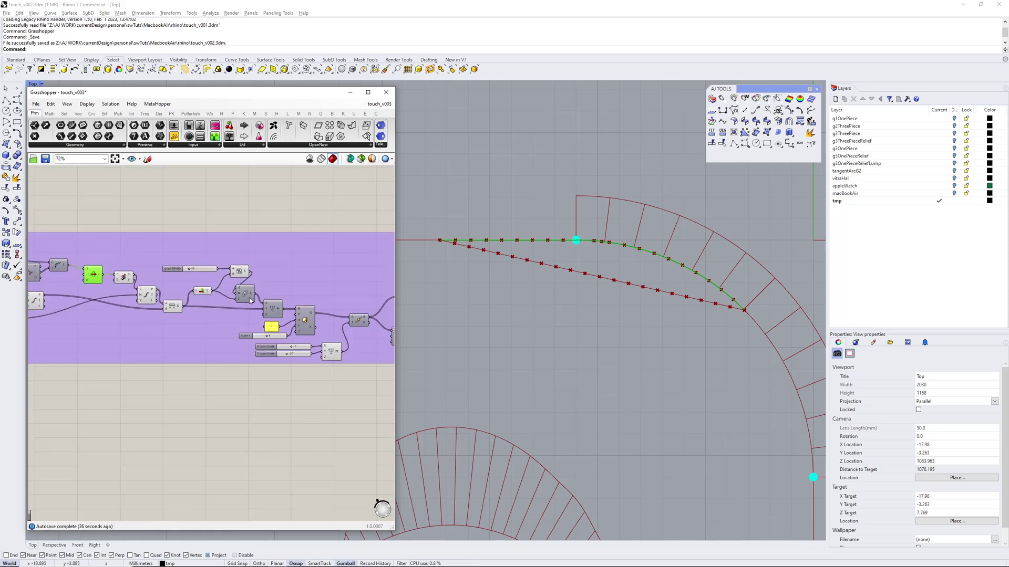
pyautogui.moveTo(254, 301); pyautogui.dragTo(115, 302, button='right')
pyautogui.scroll(2, 116, 303)
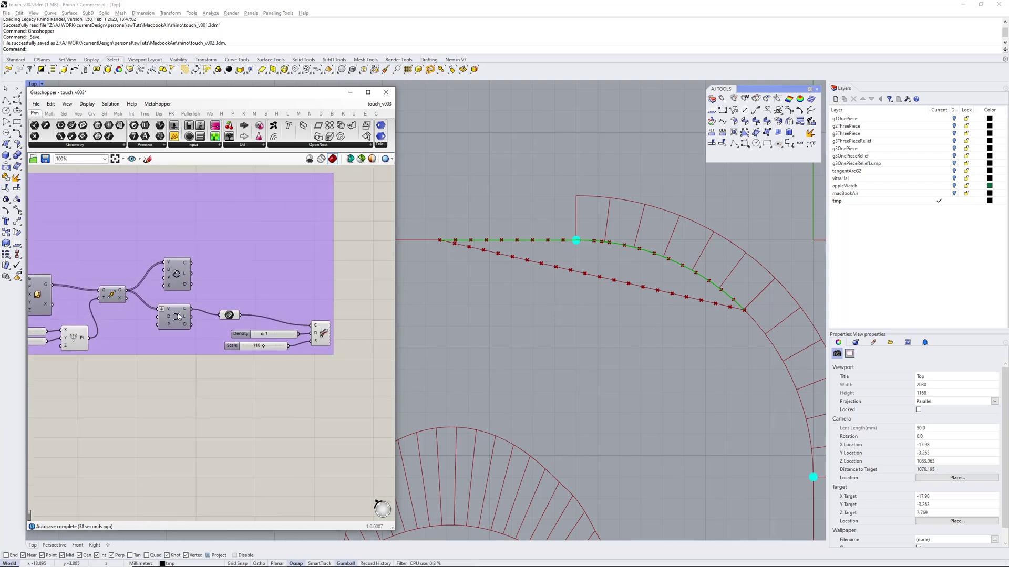
pyautogui.scroll(-2, 190, 326)
pyautogui.scroll(-2, 189, 367)
pyautogui.moveTo(463, 495); pyautogui.dragTo(548, 398, button='right')
pyautogui.scroll(-2, 548, 401)
pyautogui.scroll(4, 123, 341)
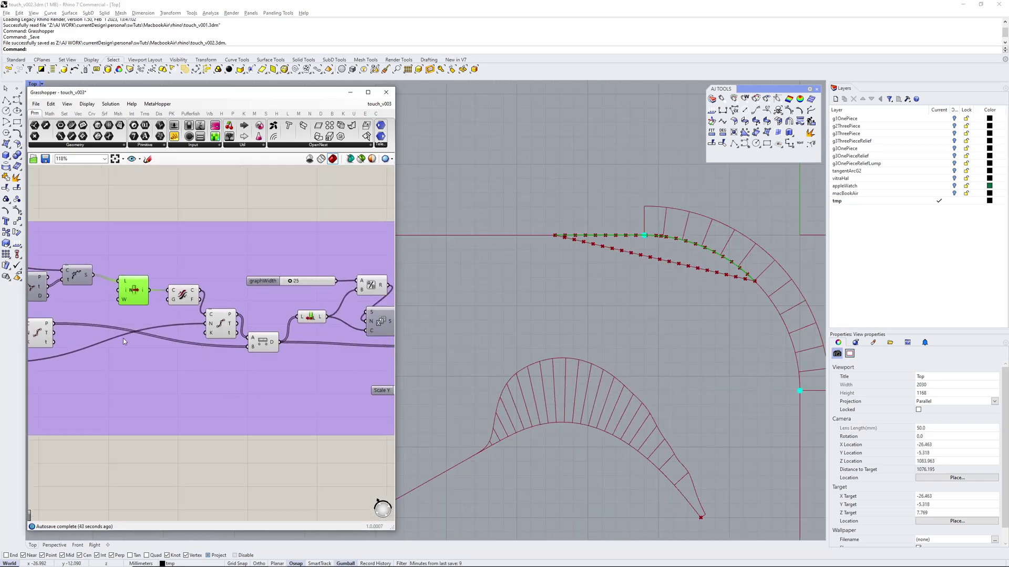
# Raise the Count slider in the sampleConstructionEqualDivision group to 200 and inspect the angle graph in the Top view
pyautogui.scroll(5, 123, 342)
pyautogui.scroll(-2, 631, 301)
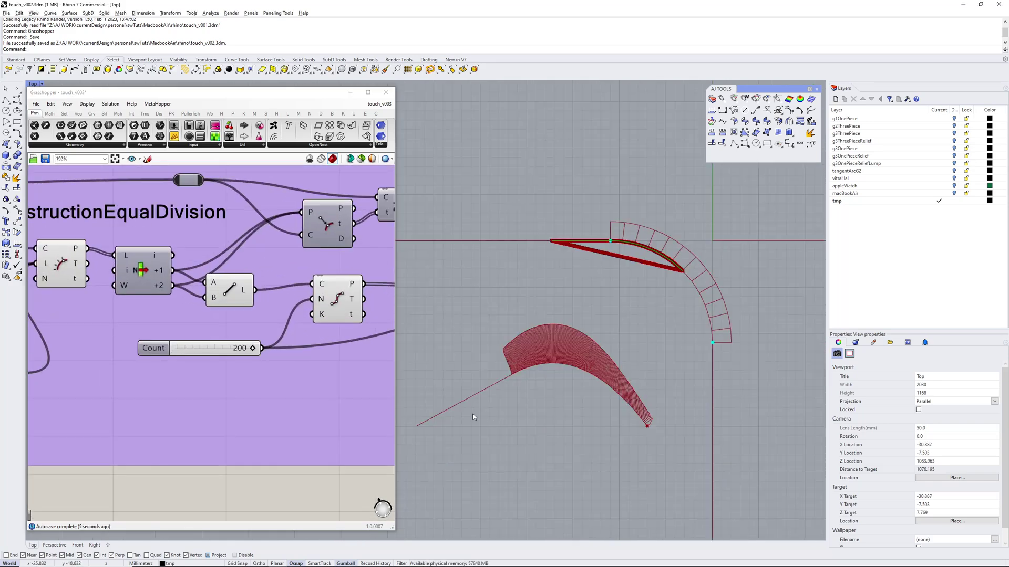
pyautogui.moveTo(555, 372); pyautogui.dragTo(603, 360, button='right')
pyautogui.scroll(10, 647, 243)
pyautogui.scroll(-8, 649, 240)
pyautogui.moveTo(598, 312); pyautogui.dragTo(614, 284, button='right')
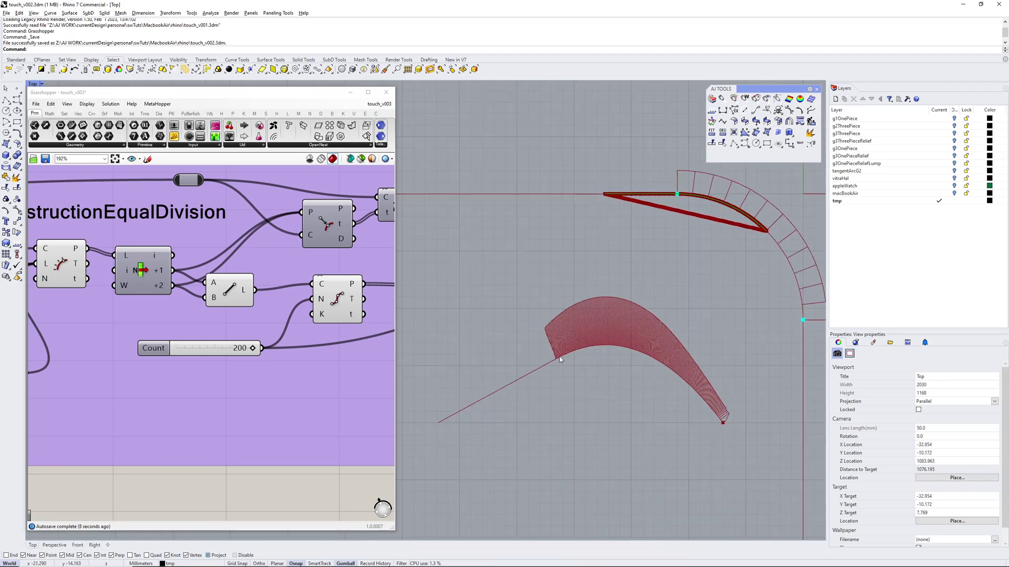
# Examine the start of the sampled touch length on the corner curve and compare it with the start of the angle graph
pyautogui.scroll(3, 612, 288)
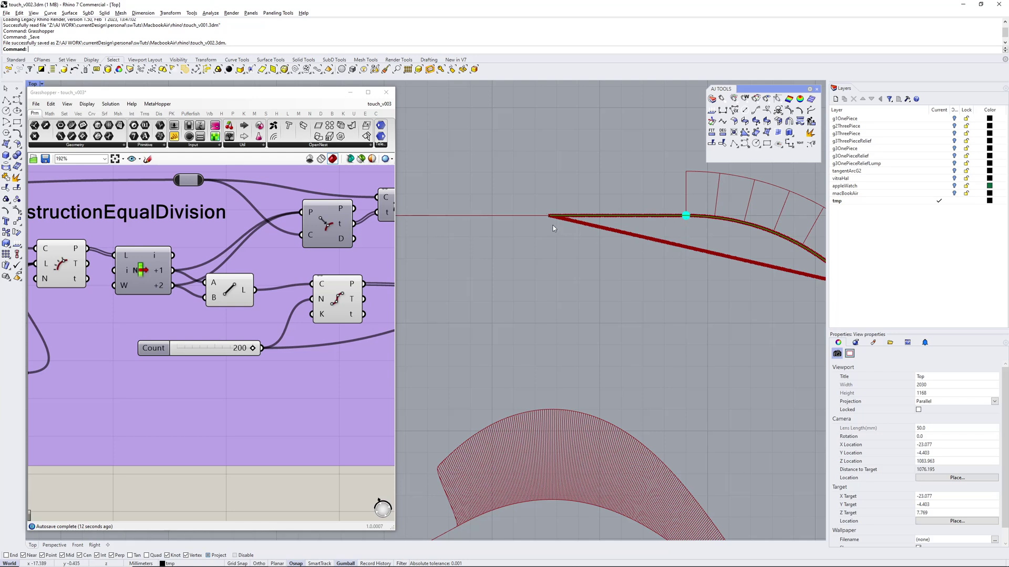
pyautogui.scroll(3, 574, 218)
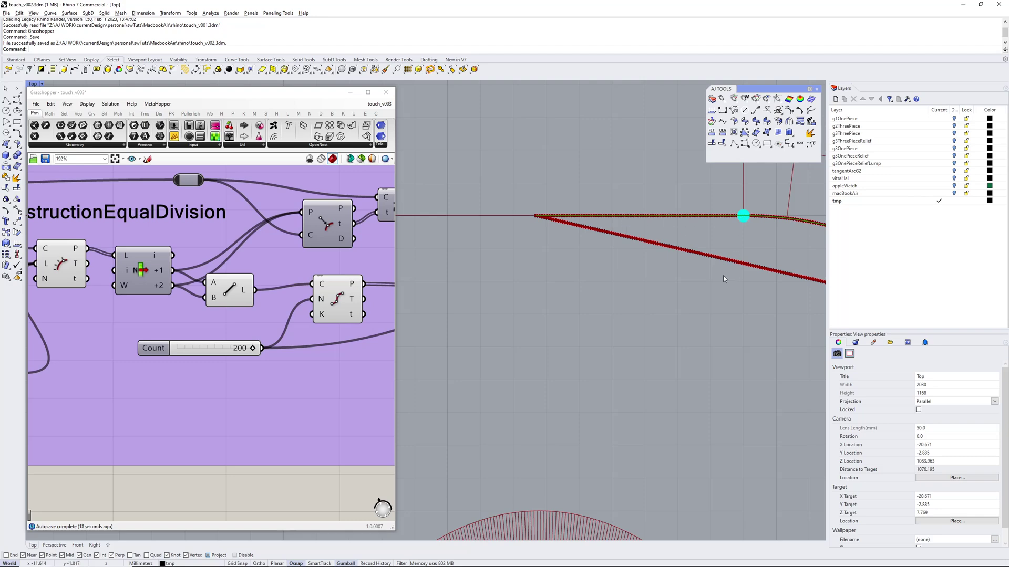
pyautogui.scroll(-8, 713, 274)
pyautogui.moveTo(702, 302); pyautogui.dragTo(611, 252, button='right')
pyautogui.moveTo(620, 292); pyautogui.dragTo(645, 288, button='right')
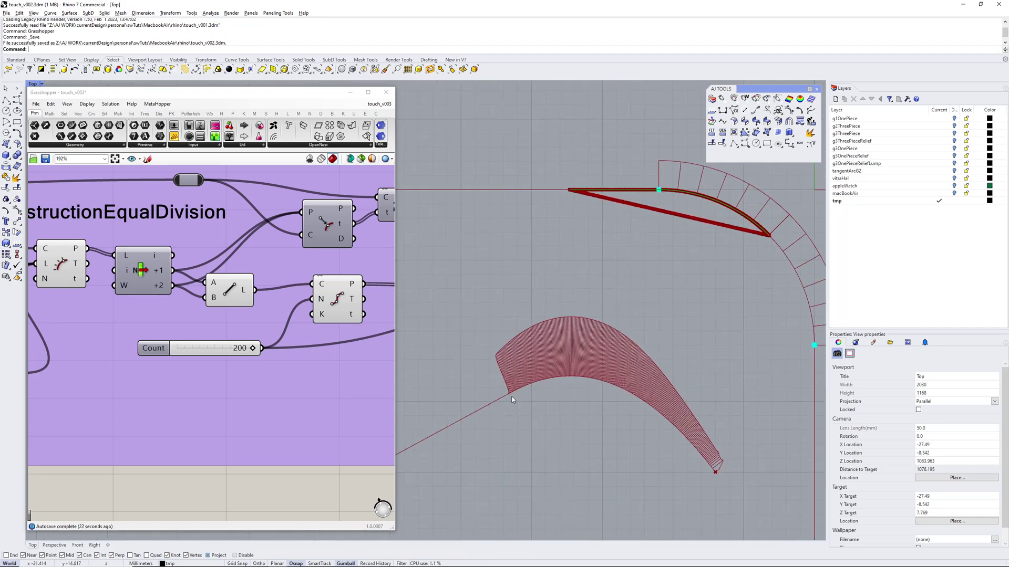
pyautogui.scroll(-4, 500, 343)
pyautogui.moveTo(421, 382); pyautogui.dragTo(502, 347, button='right')
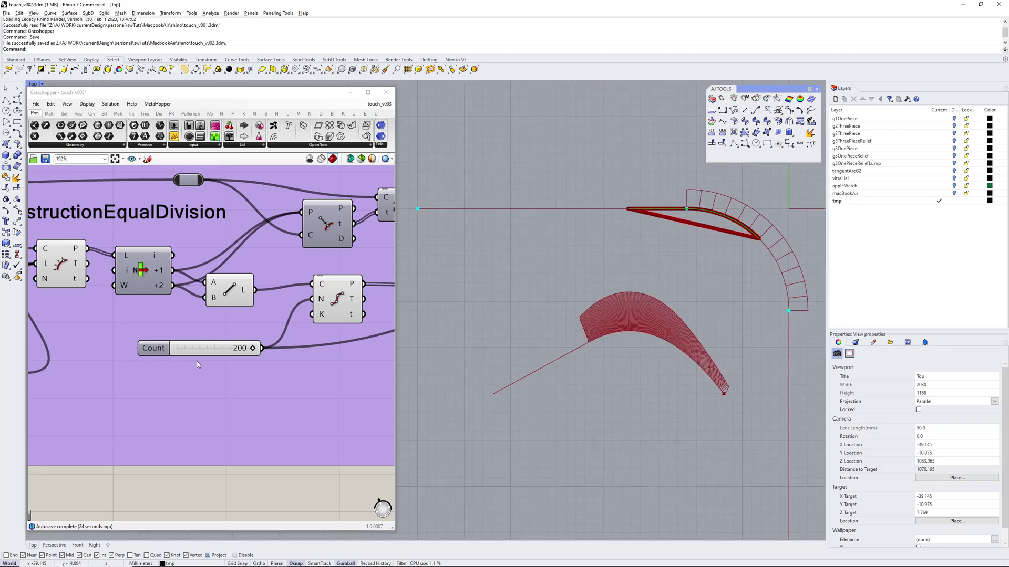
# Move the location group's Number slider to 0.449 and 0.497, and settle on 0.485
pyautogui.moveTo(187, 337); pyautogui.dragTo(217, 412, button='right')
pyautogui.scroll(-2, 212, 404)
pyautogui.moveTo(45, 338); pyautogui.dragTo(279, 311, button='right')
pyautogui.moveTo(144, 254); pyautogui.dragTo(166, 286, button='right')
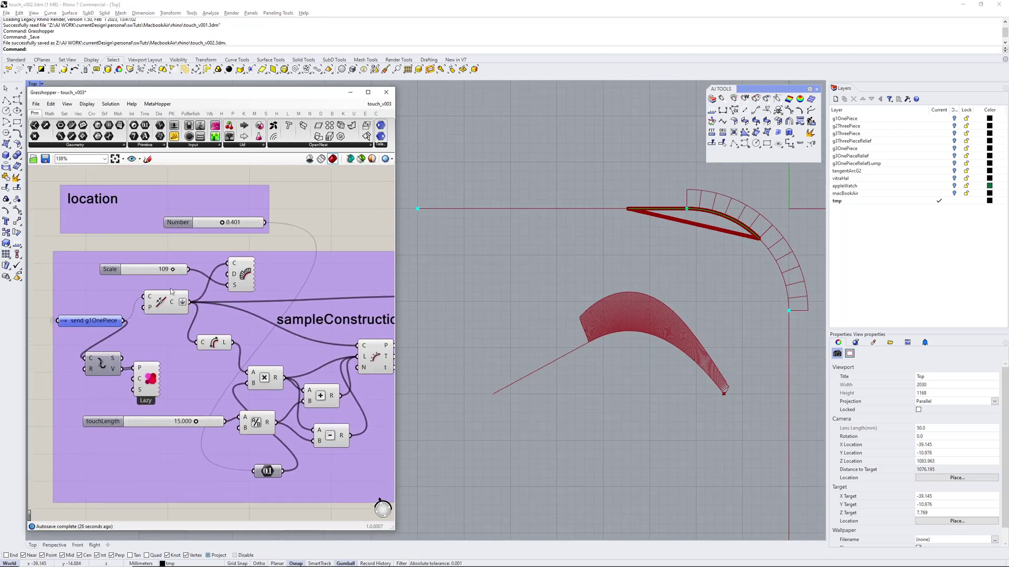
pyautogui.scroll(3, 167, 288)
pyautogui.moveTo(265, 211); pyautogui.dragTo(237, 254, button='right')
pyautogui.moveTo(237, 236)
pyautogui.mouseDown()
pyautogui.moveTo(212, 237)
pyautogui.moveTo(258, 236)
pyautogui.moveTo(245, 236)
pyautogui.mouseUp()
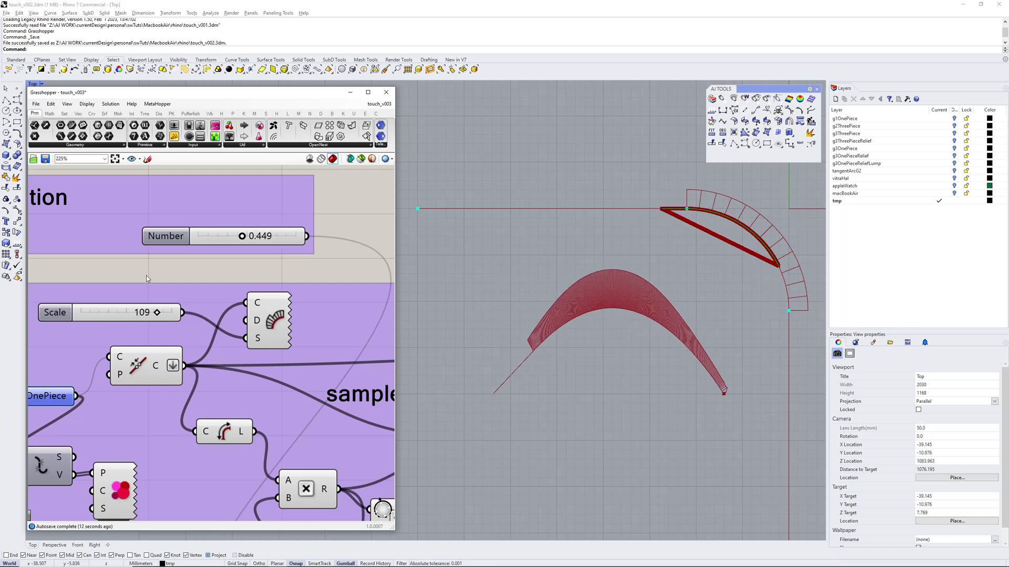
pyautogui.moveTo(243, 236)
pyautogui.mouseDown()
pyautogui.moveTo(272, 236)
pyautogui.moveTo(237, 237)
pyautogui.moveTo(249, 237)
pyautogui.mouseUp()
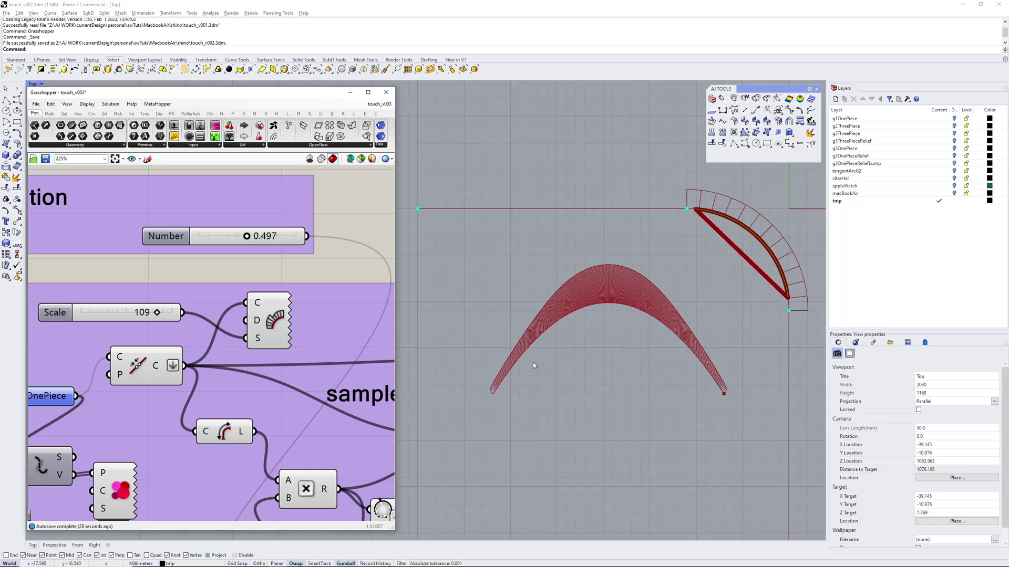
pyautogui.moveTo(248, 236); pyautogui.dragTo(245, 236)
# Switch the send g1OnePiece receiver in the sampleConstructionEqualDivision group to send g2TangentArc
pyautogui.scroll(-2, 240, 251)
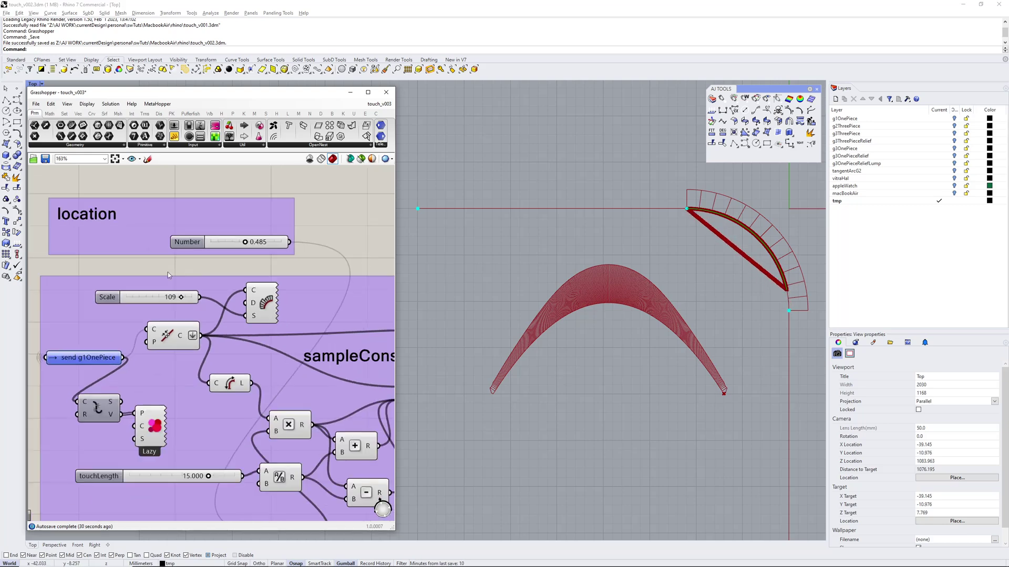
pyautogui.moveTo(168, 272); pyautogui.dragTo(250, 270, button='right')
pyautogui.scroll(3, 137, 353)
pyautogui.rightClick(177, 357)
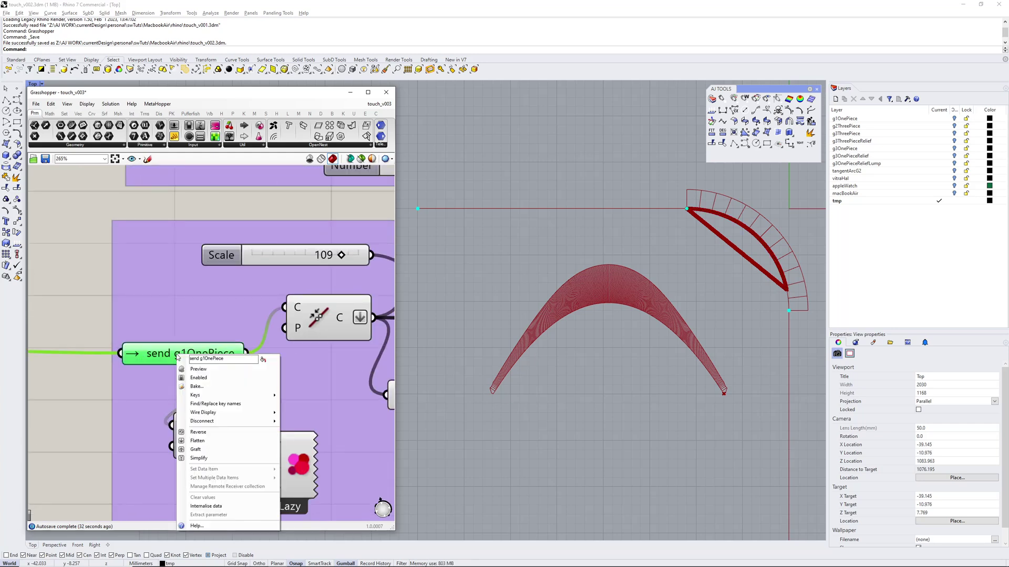
pyautogui.moveTo(195, 397)
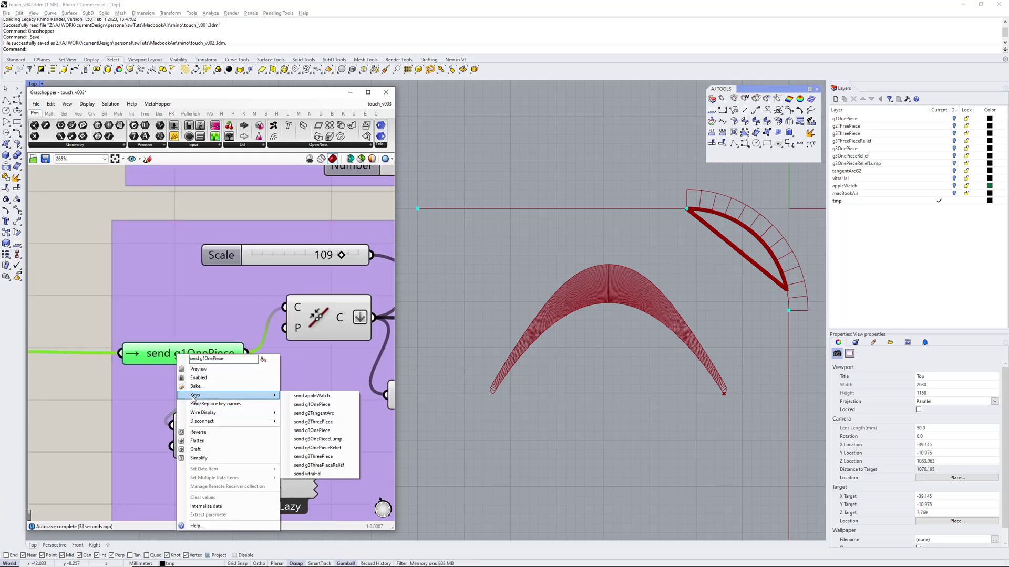
pyautogui.click(340, 414)
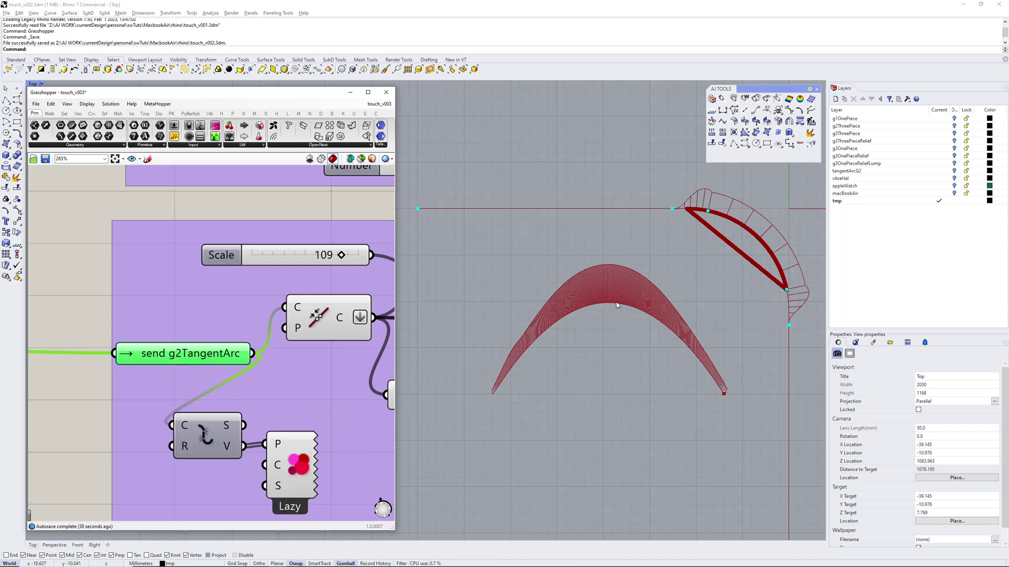
# Examine the g2TangentArc corner's curvature comb and segment transitions alongside its angle graph in the Top view
pyautogui.moveTo(692, 279); pyautogui.dragTo(657, 298, button='right')
pyautogui.scroll(2, 663, 274)
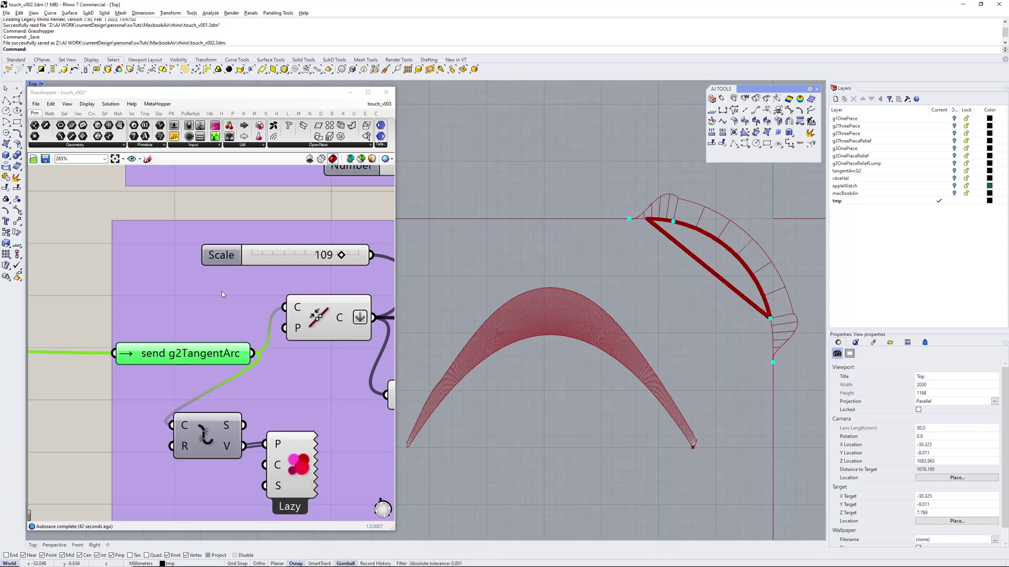
pyautogui.moveTo(305, 235); pyautogui.dragTo(227, 312, button='right')
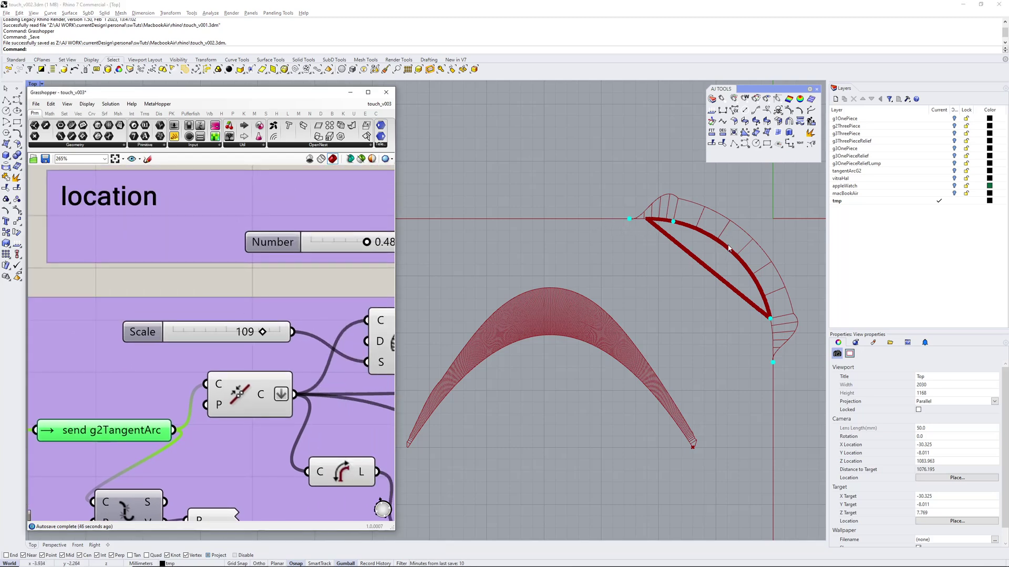
pyautogui.moveTo(256, 268); pyautogui.dragTo(222, 292, button='right')
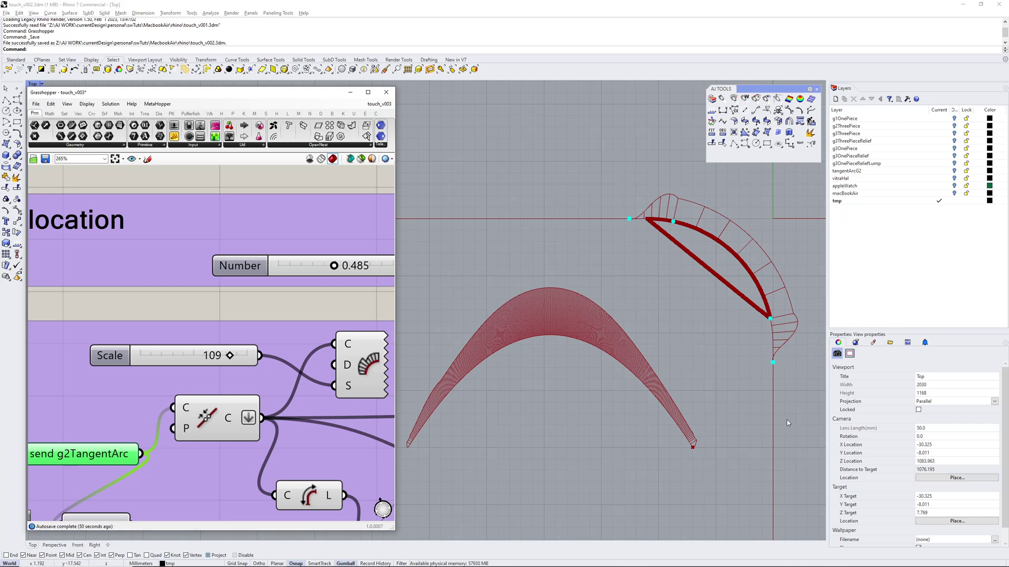
pyautogui.scroll(2, 661, 229)
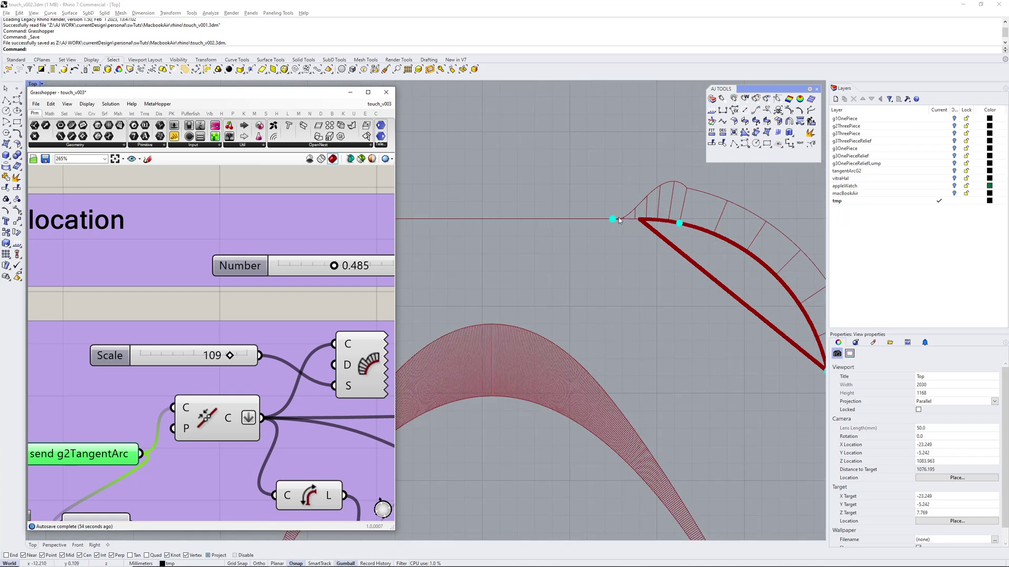
pyautogui.moveTo(678, 280); pyautogui.dragTo(613, 262, button='right')
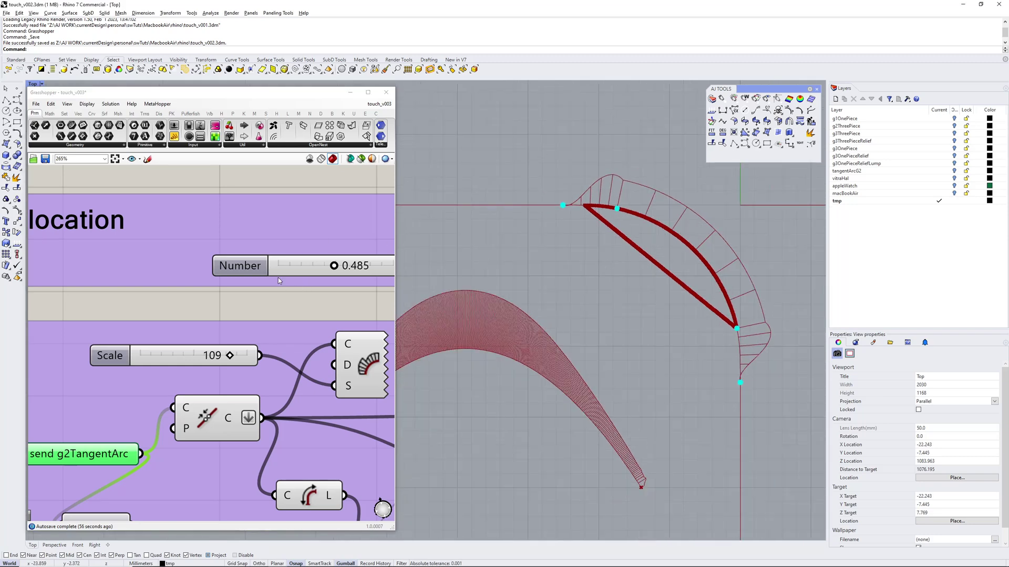
pyautogui.scroll(-1, 281, 282)
pyautogui.scroll(-1, 649, 263)
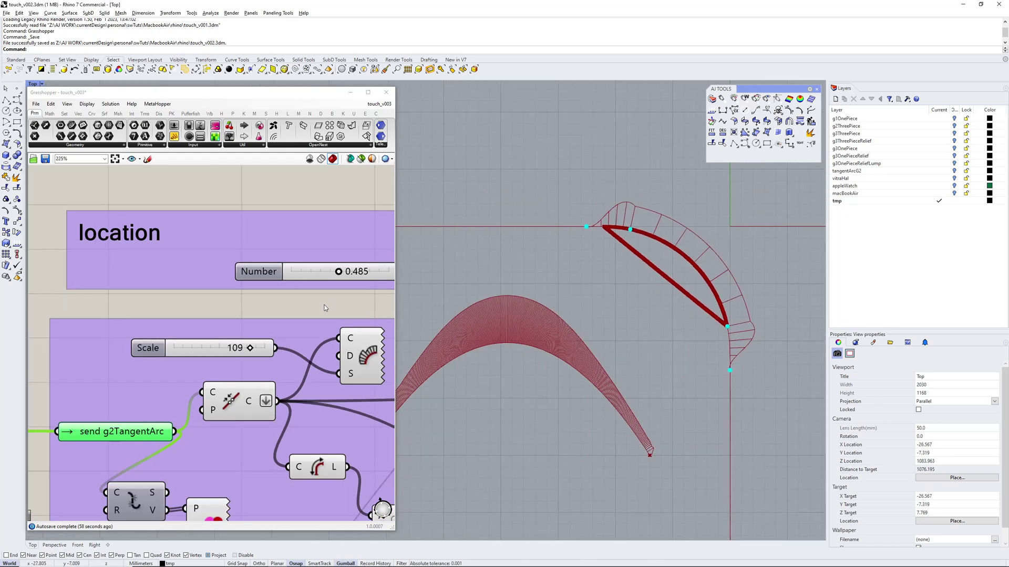
# Try the location group's Number slider at 0.368 on the g2TangentArc corner and set it to 0.429
pyautogui.moveTo(310, 302); pyautogui.dragTo(294, 303, button='right')
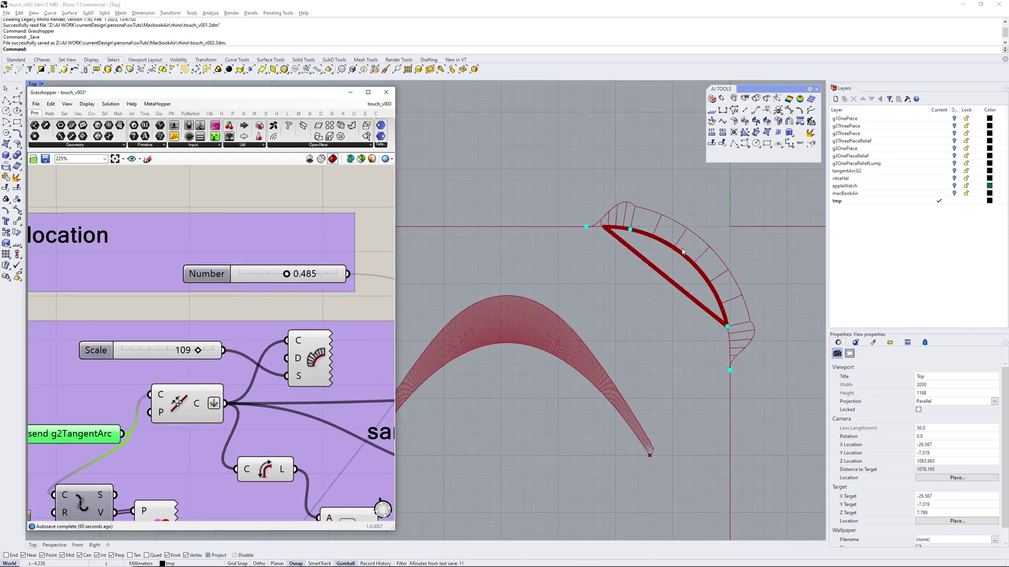
pyautogui.moveTo(288, 277); pyautogui.dragTo(275, 279)
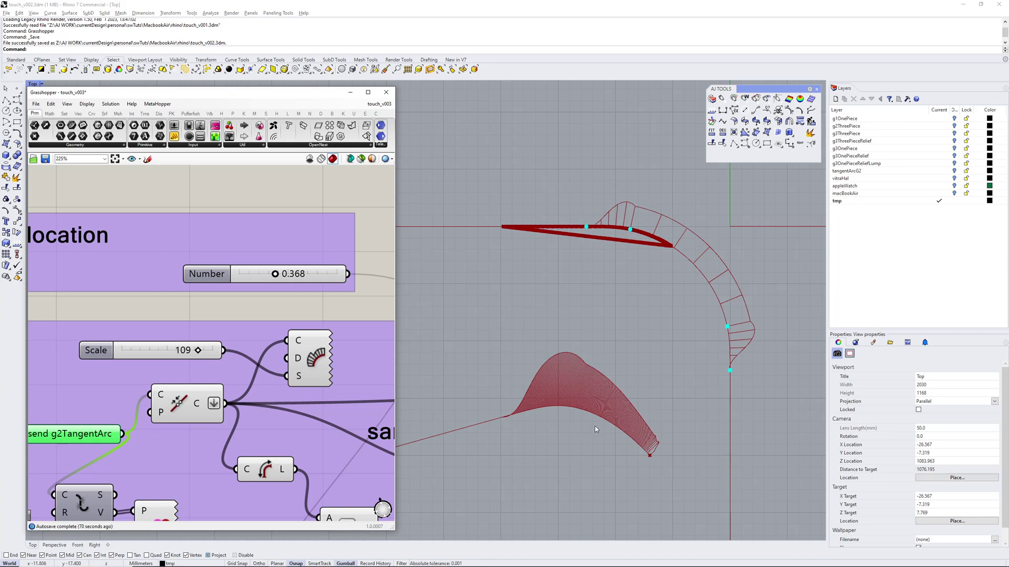
pyautogui.moveTo(640, 412); pyautogui.dragTo(672, 373, button='right')
pyautogui.scroll(-2, 671, 370)
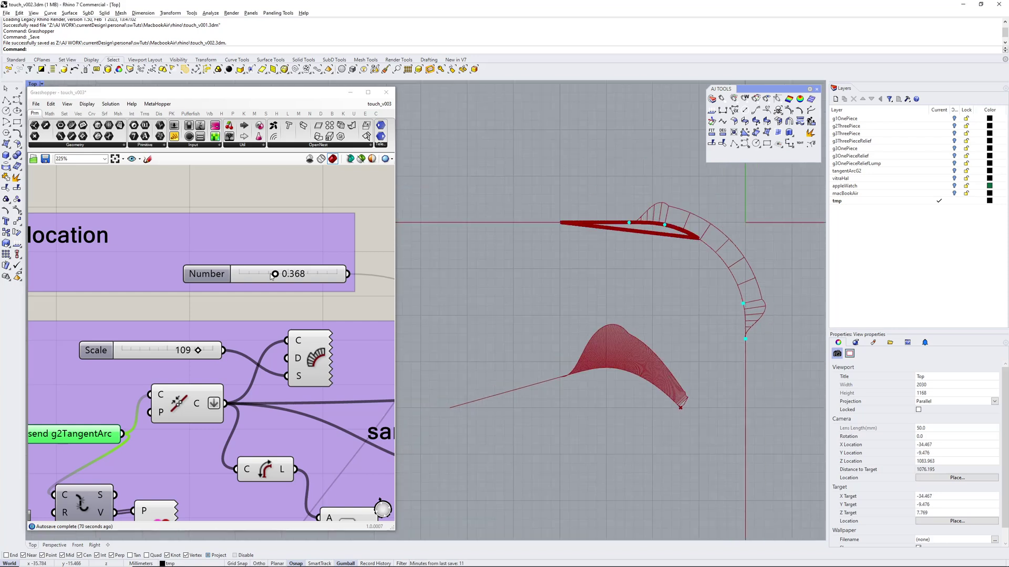
pyautogui.moveTo(272, 276)
pyautogui.mouseDown()
pyautogui.moveTo(302, 274)
pyautogui.moveTo(280, 273)
pyautogui.mouseUp()
pyautogui.scroll(-6, 528, 353)
pyautogui.moveTo(528, 353); pyautogui.dragTo(681, 313, button='right')
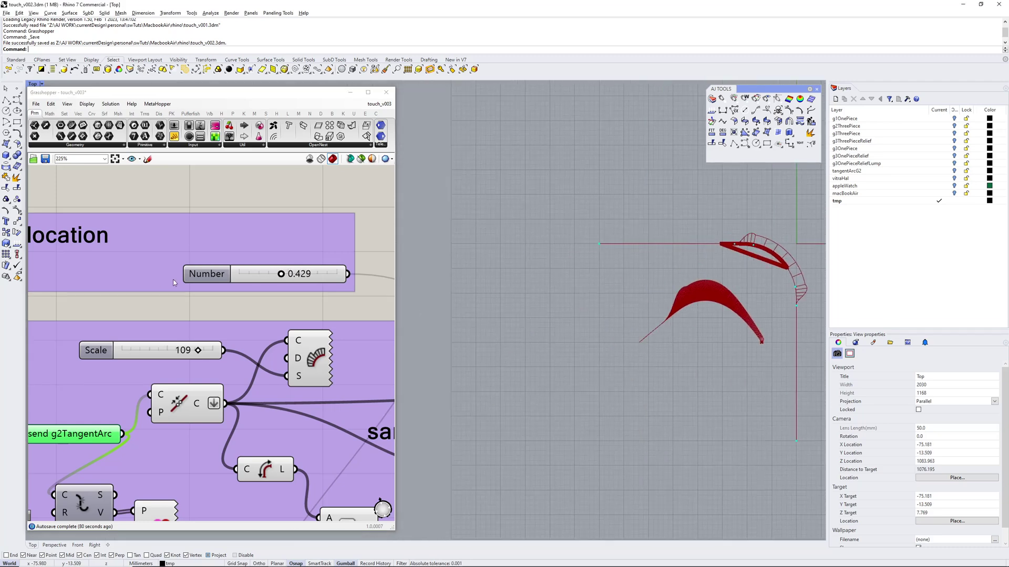
# Switch the send g2TangentArc receiver in the sampleConstructionEqualDivision group to send g3ThreePiece
pyautogui.moveTo(39, 324); pyautogui.dragTo(256, 296, button='right')
pyautogui.moveTo(273, 394); pyautogui.dragTo(237, 312, button='right')
pyautogui.scroll(2, 237, 314)
pyautogui.rightClick(251, 327)
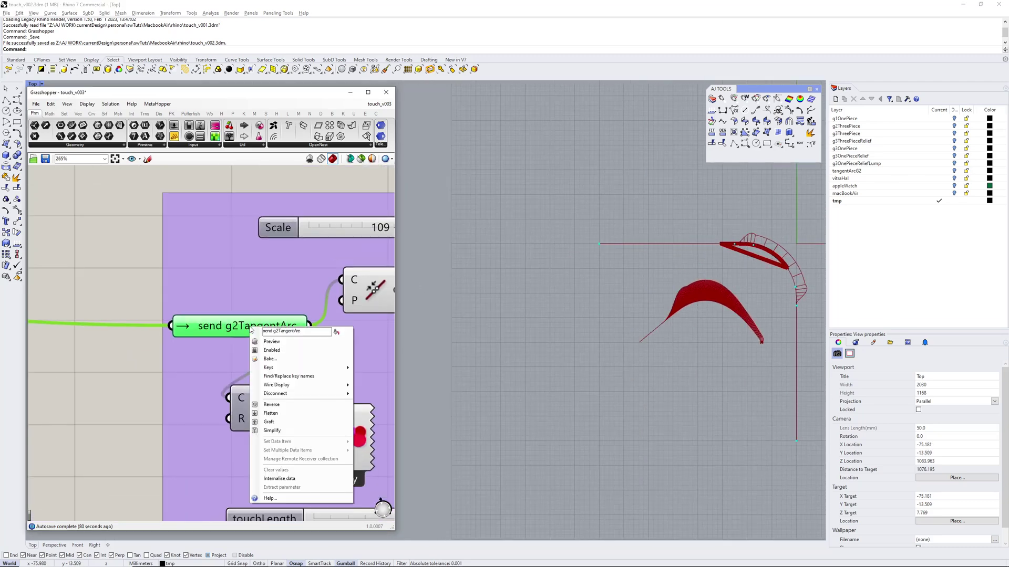
pyautogui.moveTo(326, 367)
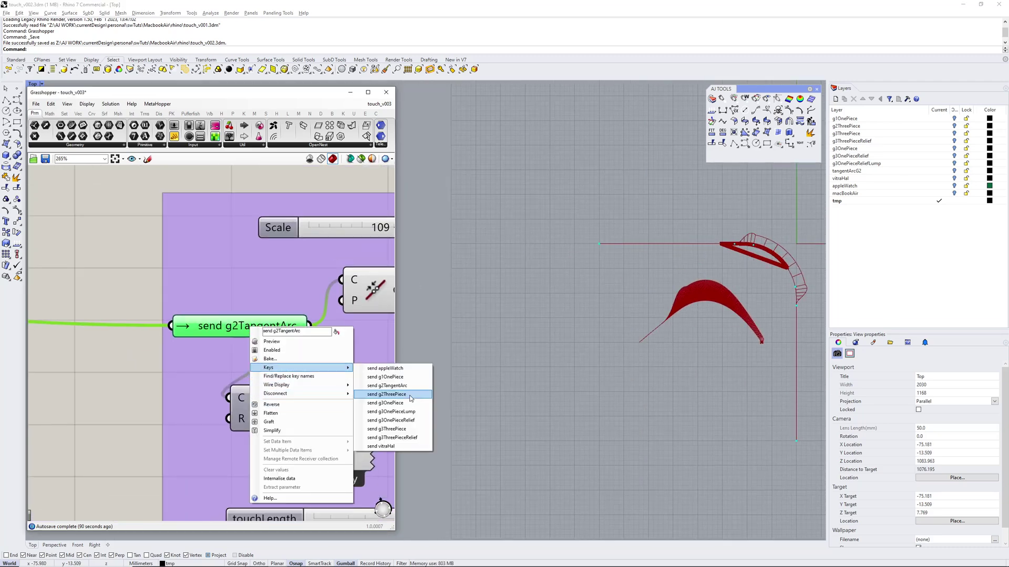
pyautogui.click(406, 429)
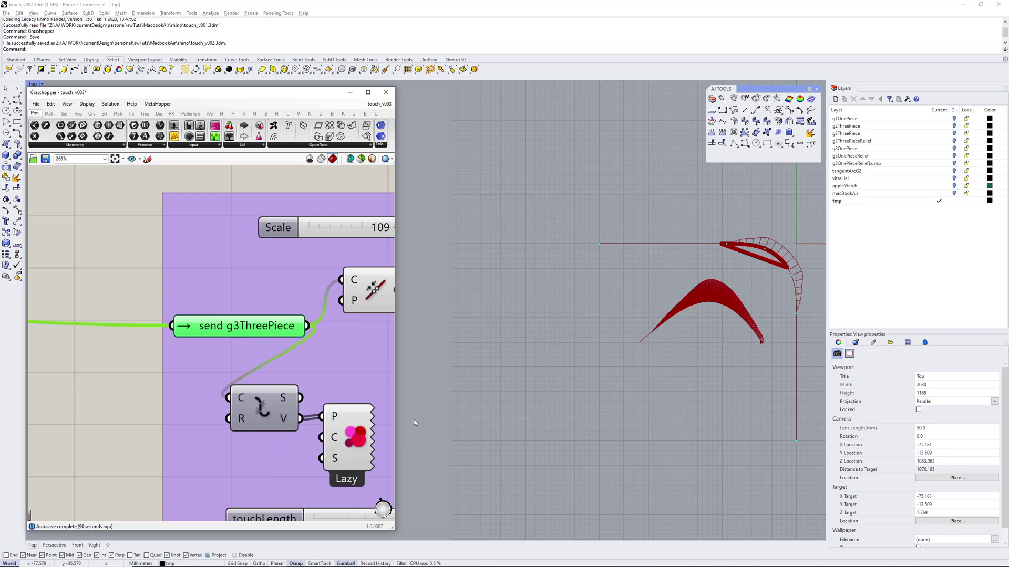
# Compare the g3ThreePiece corner's curvature comb in the Top view with the Apple Corner Variations image in Windows Photo Viewer
pyautogui.moveTo(615, 327); pyautogui.dragTo(572, 333, button='right')
pyautogui.scroll(2, 622, 313)
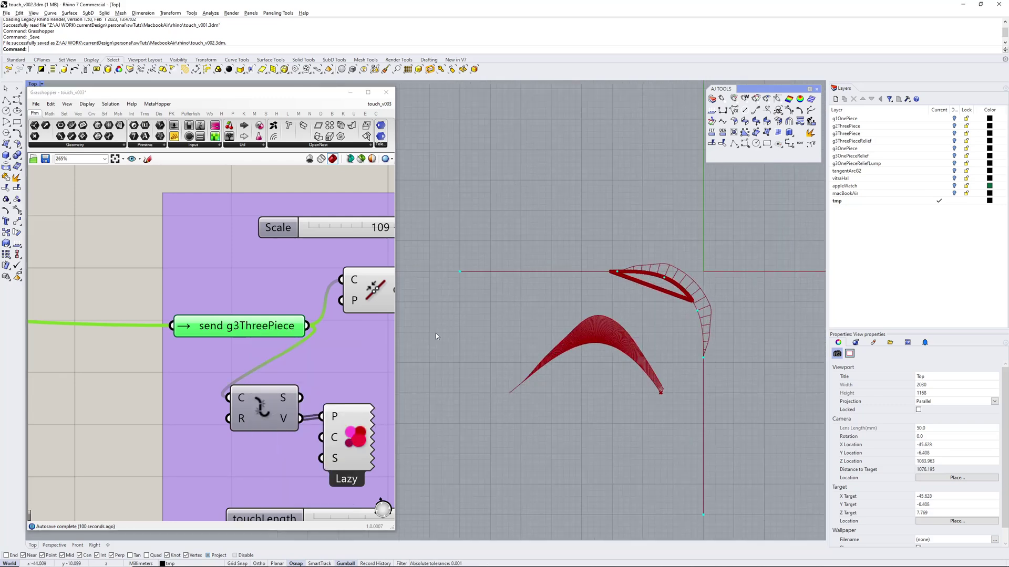
pyautogui.hotkey('alt', 'Tab')
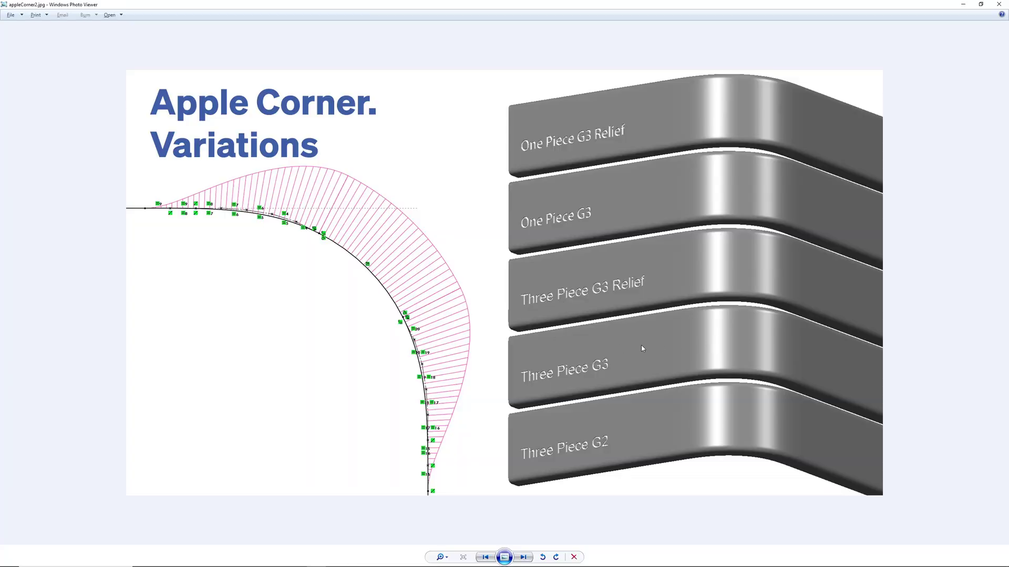
pyautogui.hotkey('alt', 'Tab')
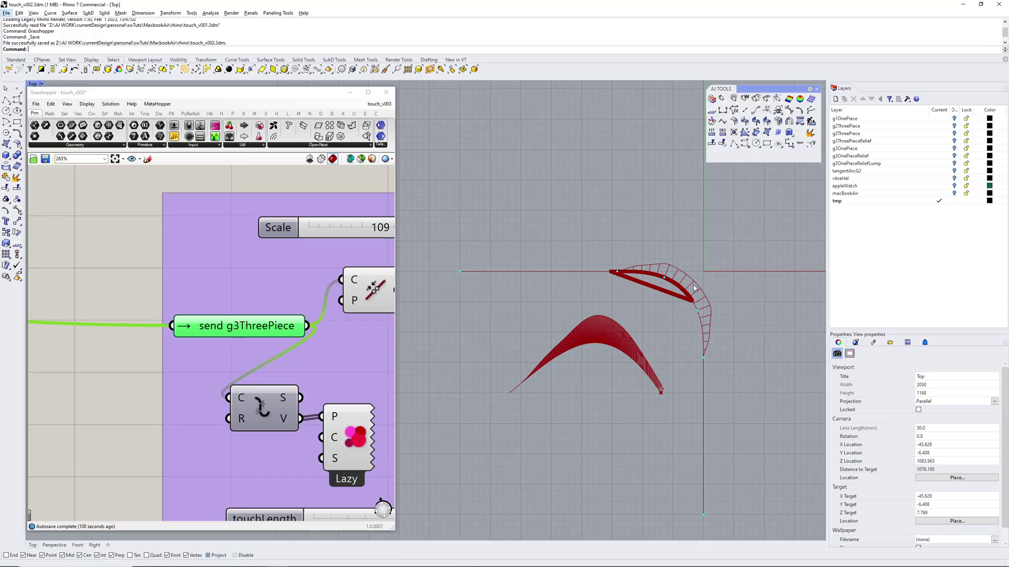
pyautogui.scroll(3, 675, 321)
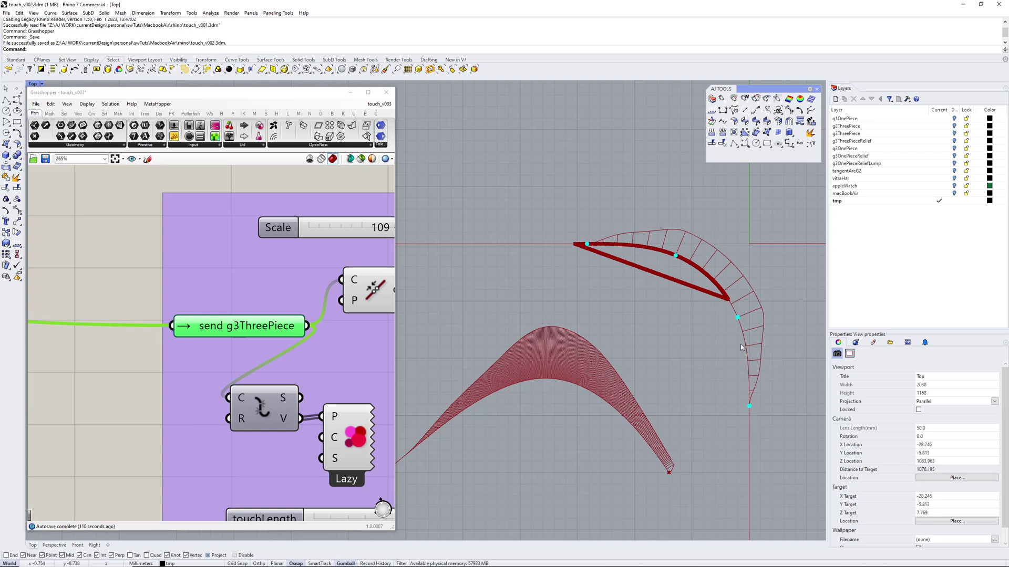
# Try the location group's Number slider at 0.426 on the g3ThreePiece corner and set it to 0.501
pyautogui.moveTo(553, 331); pyautogui.dragTo(581, 278, button='right')
pyautogui.moveTo(261, 270); pyautogui.dragTo(195, 283, button='right')
pyautogui.scroll(-2, 638, 309)
pyautogui.moveTo(637, 310); pyautogui.dragTo(649, 331, button='right')
pyautogui.moveTo(222, 273); pyautogui.dragTo(137, 321, button='right')
pyautogui.moveTo(228, 235); pyautogui.dragTo(126, 272, button='right')
pyautogui.moveTo(243, 239)
pyautogui.mouseDown()
pyautogui.moveTo(225, 239)
pyautogui.moveTo(243, 240)
pyautogui.mouseUp()
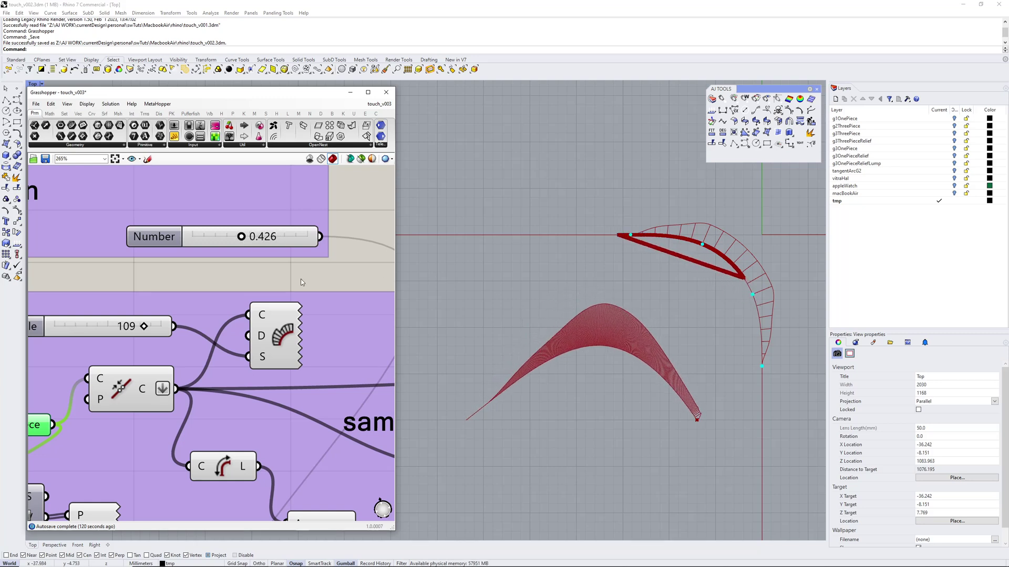
pyautogui.moveTo(244, 244); pyautogui.dragTo(263, 228)
# Switch the send g3ThreePiece receiver to send g3ThreePieceRelief
pyautogui.rightClick(134, 381)
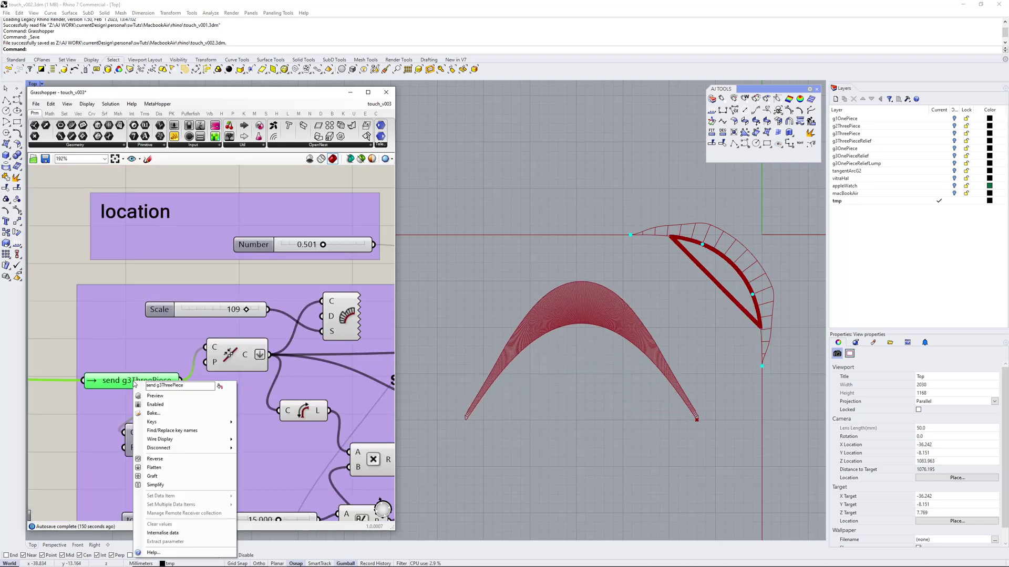
pyautogui.moveTo(173, 421)
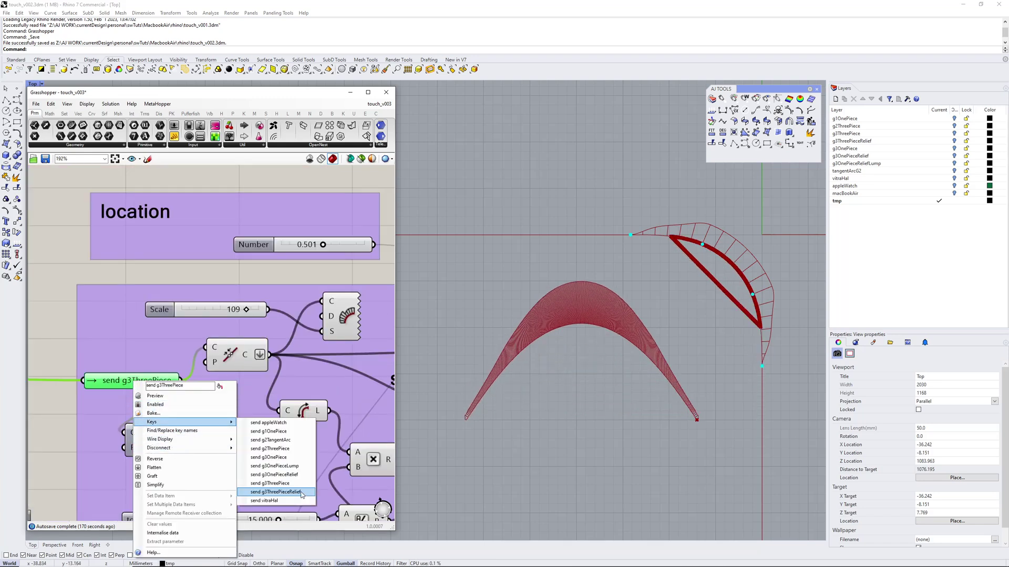
pyautogui.click(302, 493)
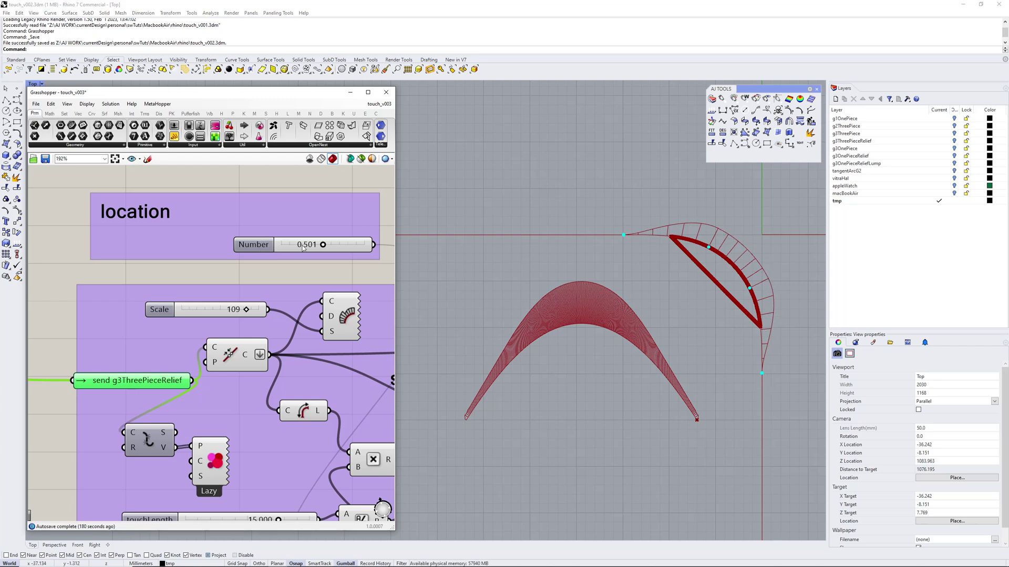
# Move the location group's Number slider to 0.396 on the g3ThreePieceRelief corner and settle on 0.401
pyautogui.moveTo(323, 246)
pyautogui.mouseDown()
pyautogui.moveTo(302, 245)
pyautogui.moveTo(341, 244)
pyautogui.moveTo(316, 247)
pyautogui.mouseUp()
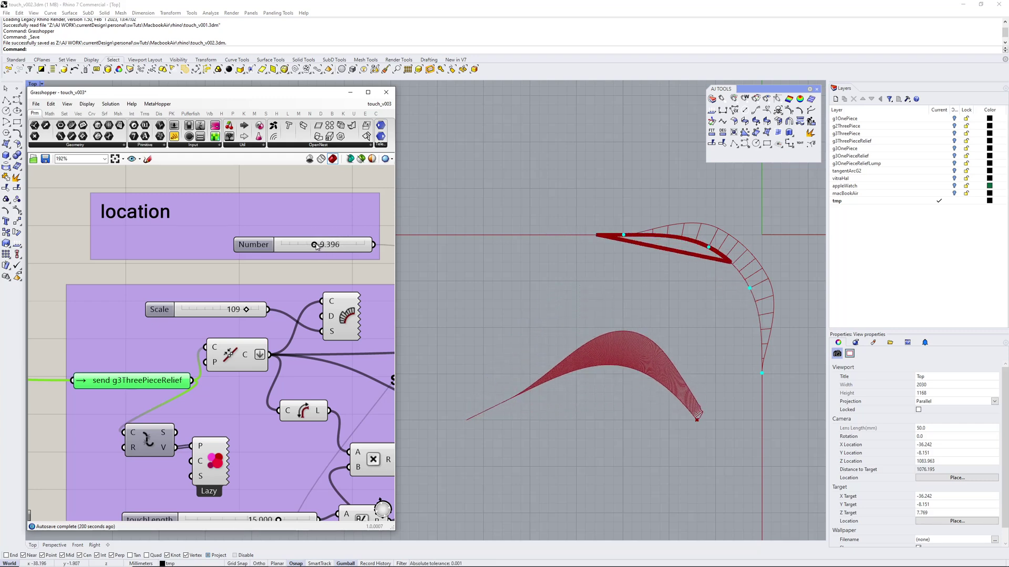
pyautogui.moveTo(316, 247); pyautogui.dragTo(318, 247)
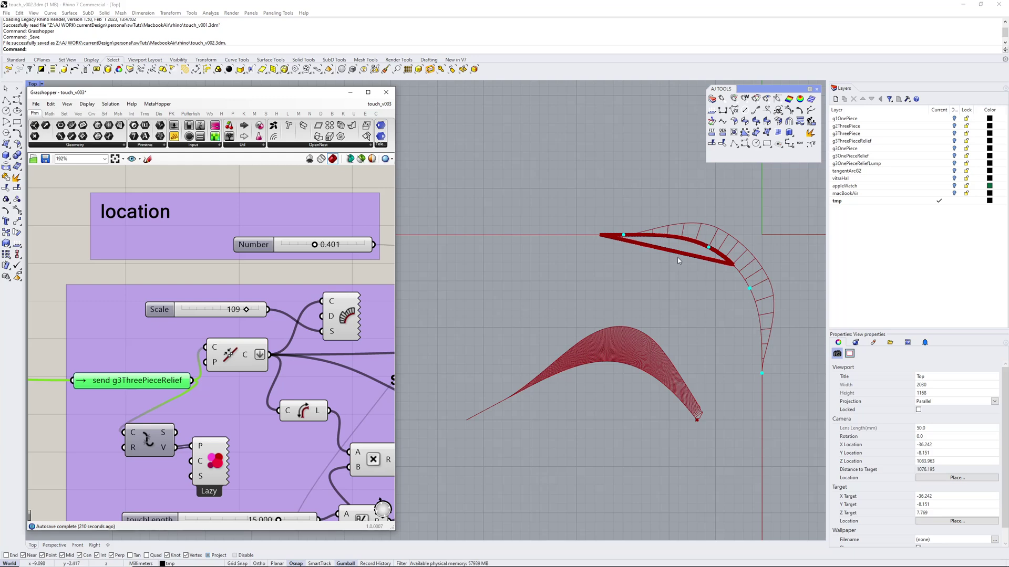
pyautogui.moveTo(713, 300); pyautogui.dragTo(698, 289, button='right')
# Switch the send g3ThreePieceRelief receiver to send g3OnePieceRelief
pyautogui.rightClick(128, 382)
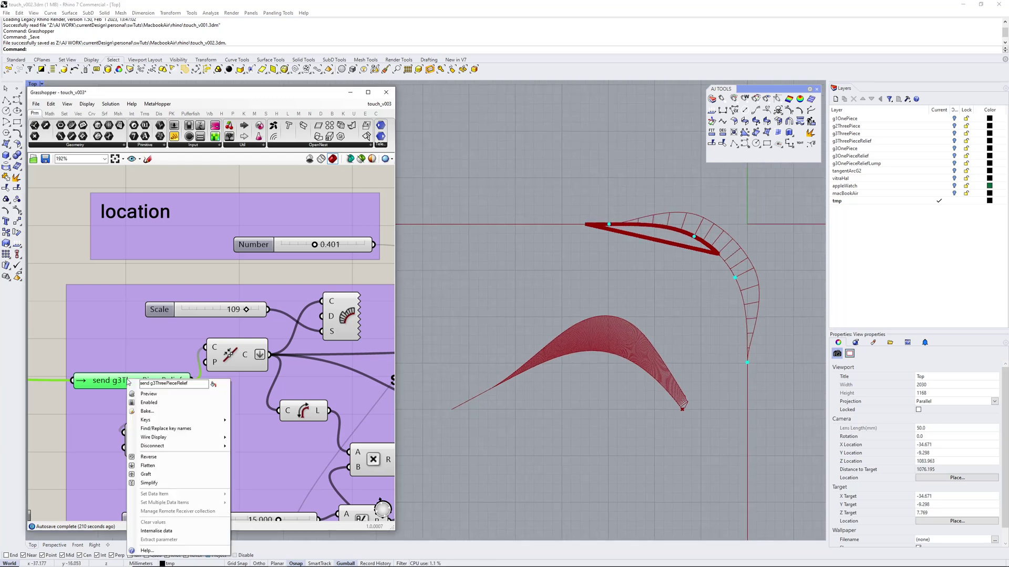
pyautogui.moveTo(150, 424)
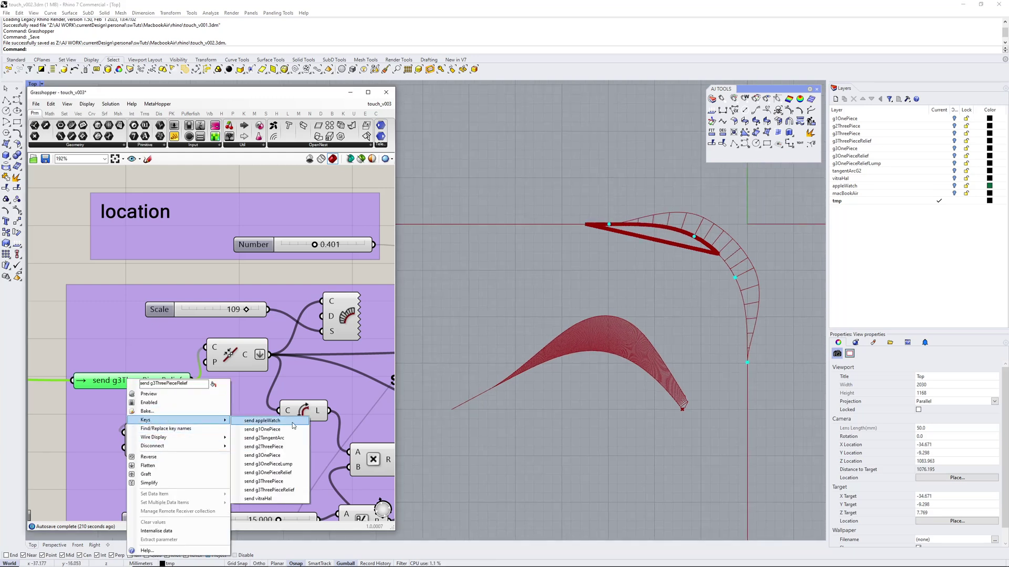
pyautogui.click(266, 473)
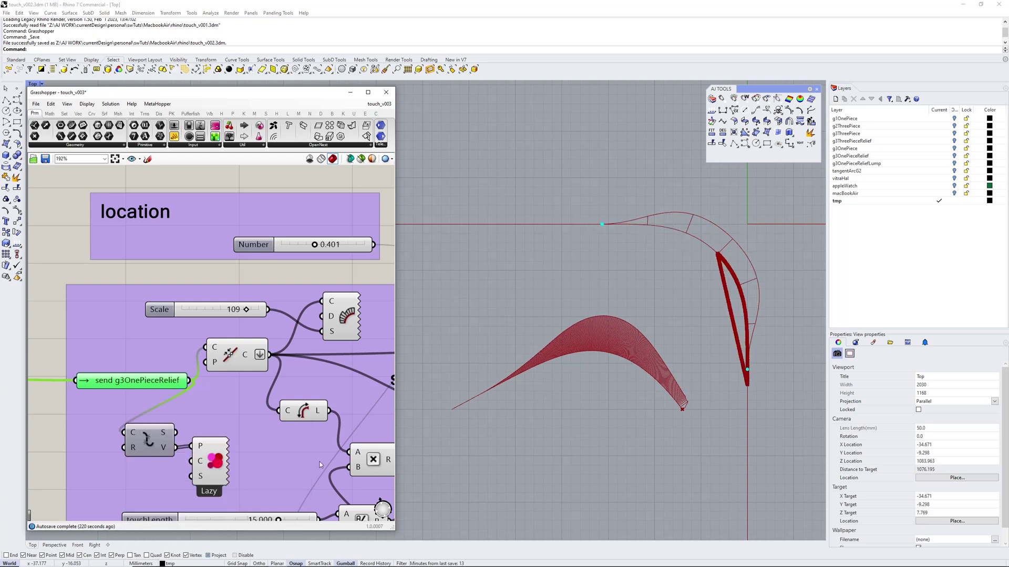
# Try the location group's Number slider at 0.501 and 0.510 on the g3OnePieceRelief corner, and set it to 0.453
pyautogui.moveTo(283, 283); pyautogui.dragTo(234, 285, button='right')
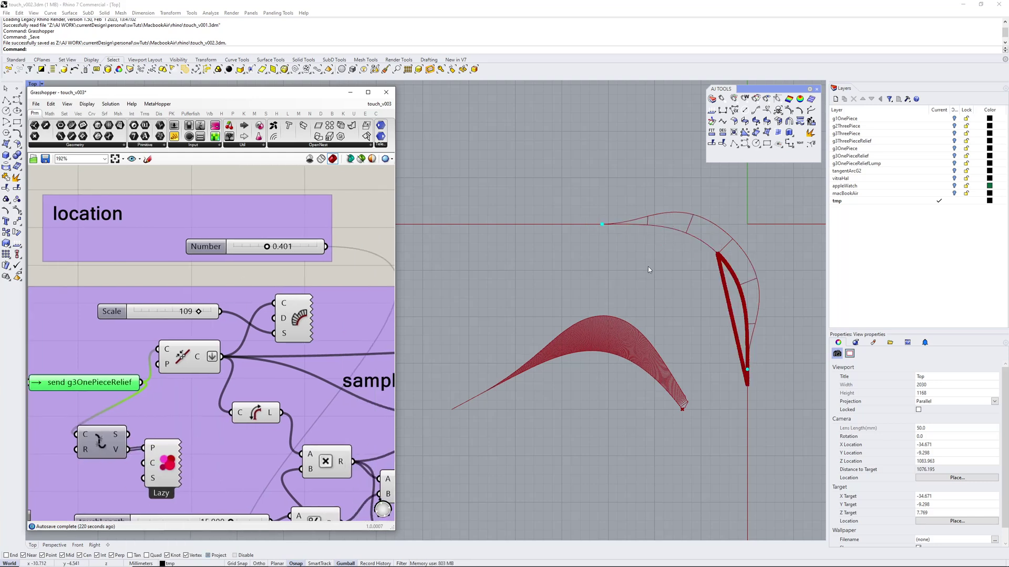
pyautogui.moveTo(648, 266); pyautogui.dragTo(616, 270, button='right')
pyautogui.moveTo(568, 302); pyautogui.dragTo(595, 289, button='right')
pyautogui.moveTo(250, 218); pyautogui.dragTo(250, 252, button='right')
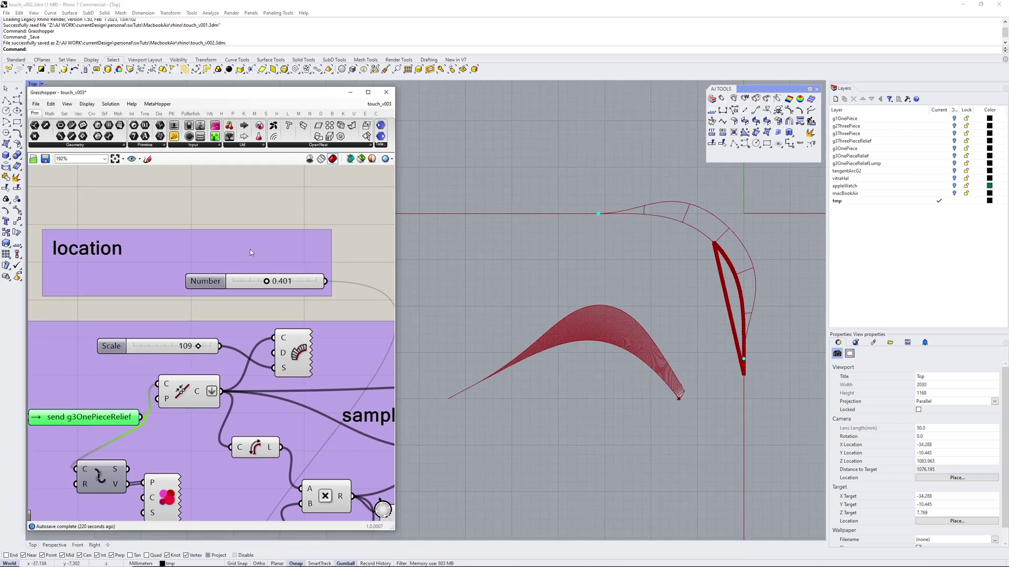
pyautogui.moveTo(269, 282)
pyautogui.mouseDown()
pyautogui.moveTo(253, 282)
pyautogui.moveTo(294, 276)
pyautogui.moveTo(259, 275)
pyautogui.moveTo(286, 275)
pyautogui.moveTo(276, 275)
pyautogui.mouseUp()
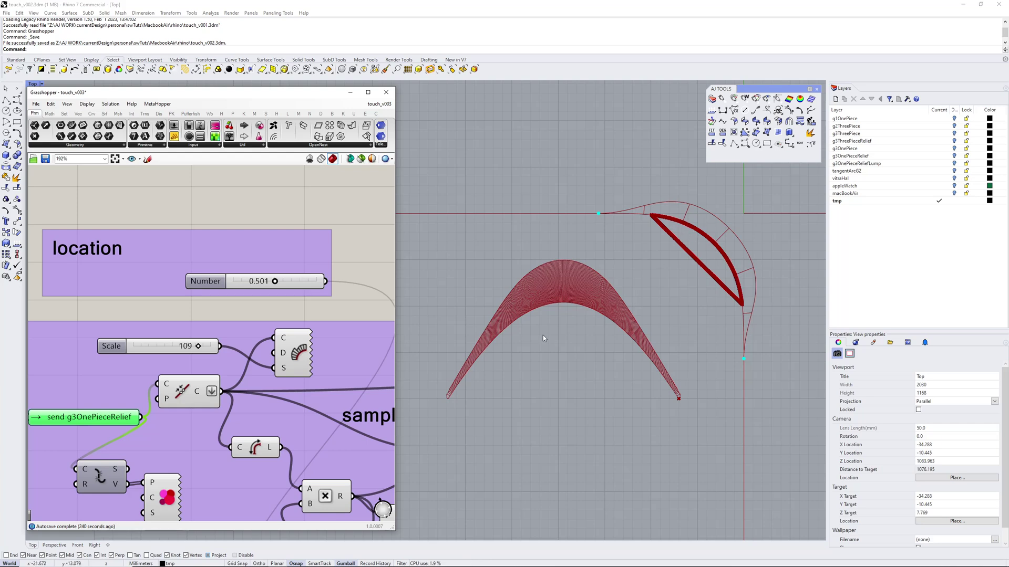
pyautogui.moveTo(279, 282)
pyautogui.mouseDown()
pyautogui.moveTo(263, 283)
pyautogui.moveTo(275, 283)
pyautogui.mouseUp()
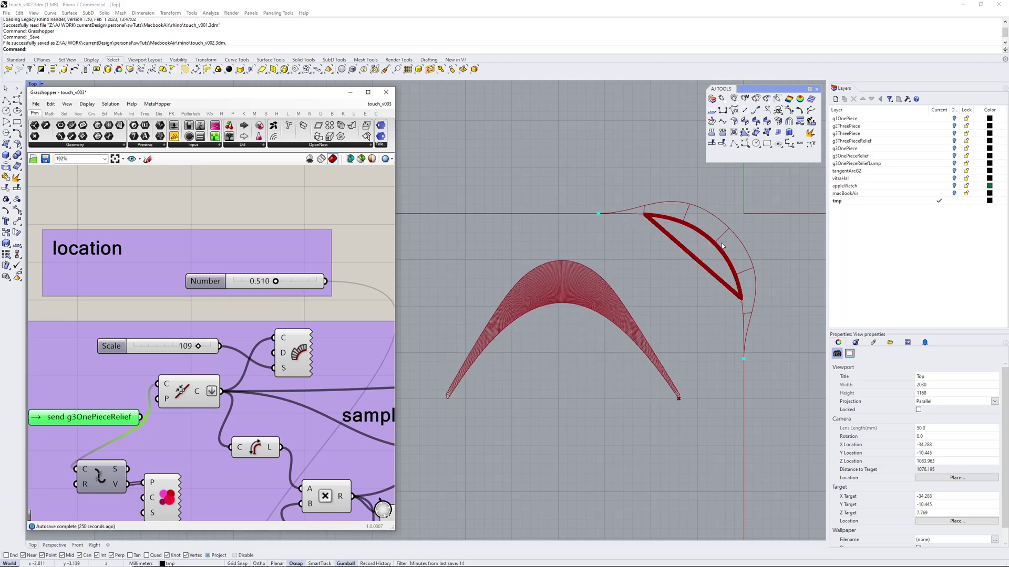
pyautogui.scroll(5, 737, 238)
pyautogui.scroll(-5, 738, 215)
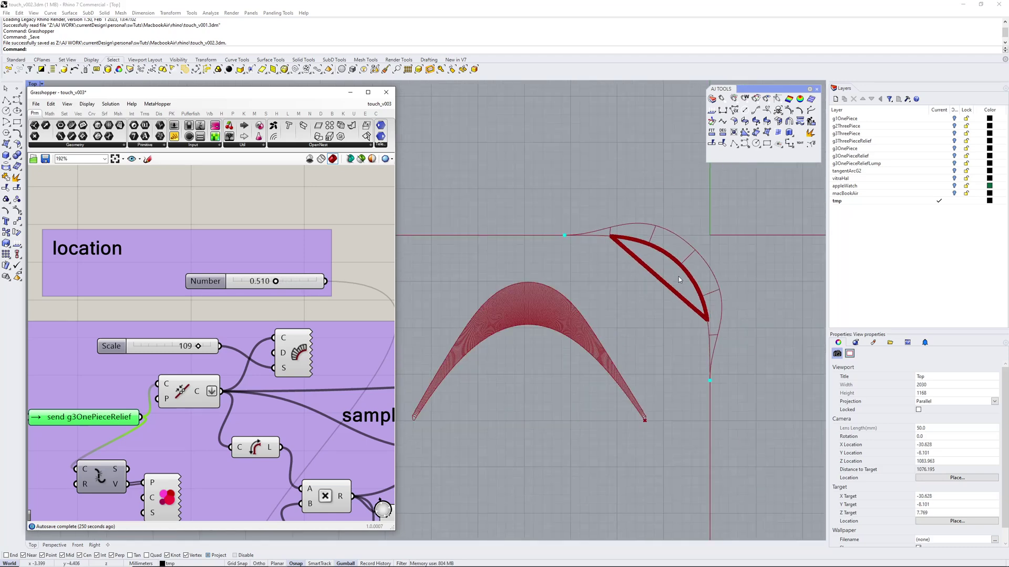
pyautogui.moveTo(275, 283)
pyautogui.mouseDown()
pyautogui.moveTo(298, 281)
pyautogui.moveTo(255, 281)
pyautogui.moveTo(296, 277)
pyautogui.moveTo(262, 283)
pyautogui.moveTo(270, 281)
pyautogui.mouseUp()
pyautogui.scroll(-6, 679, 278)
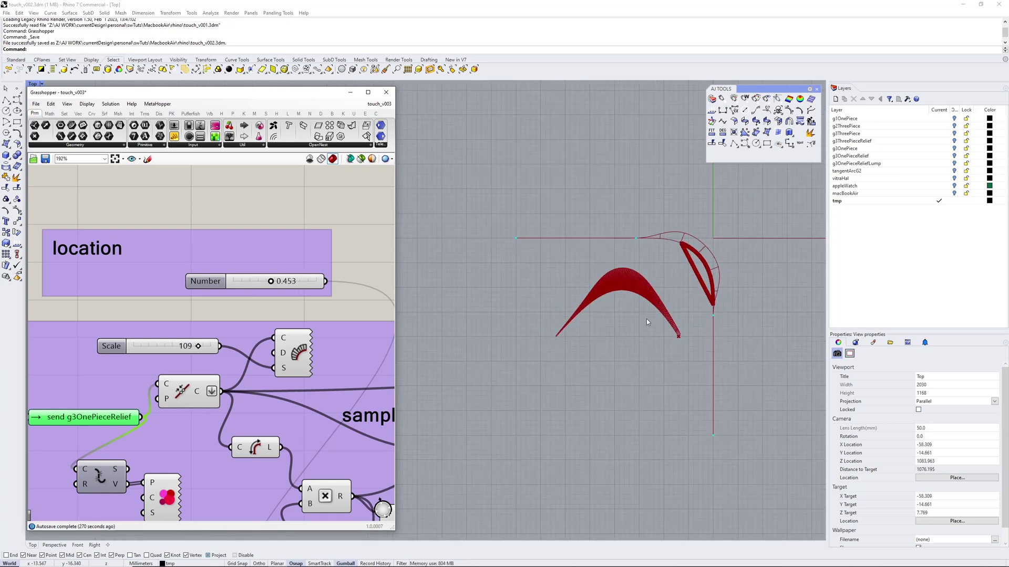
# Switch the send g3OnePieceRelief receiver to send appleWatch
pyautogui.moveTo(646, 318); pyautogui.dragTo(646, 299, button='right')
pyautogui.scroll(-4, 235, 353)
pyautogui.moveTo(222, 353); pyautogui.dragTo(225, 309, button='right')
pyautogui.scroll(4, 154, 349)
pyautogui.rightClick(150, 334)
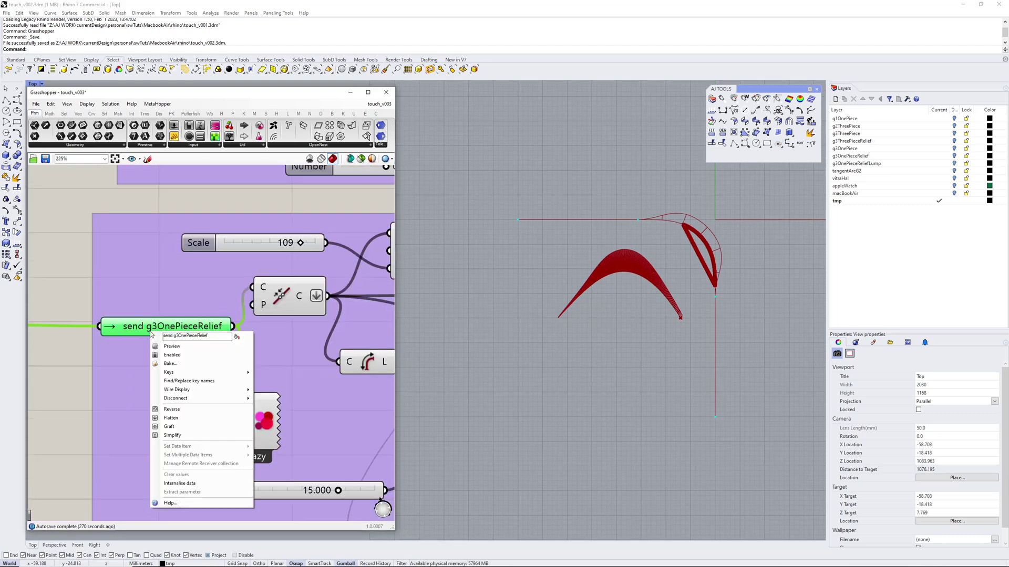
pyautogui.moveTo(210, 373)
pyautogui.click(286, 373)
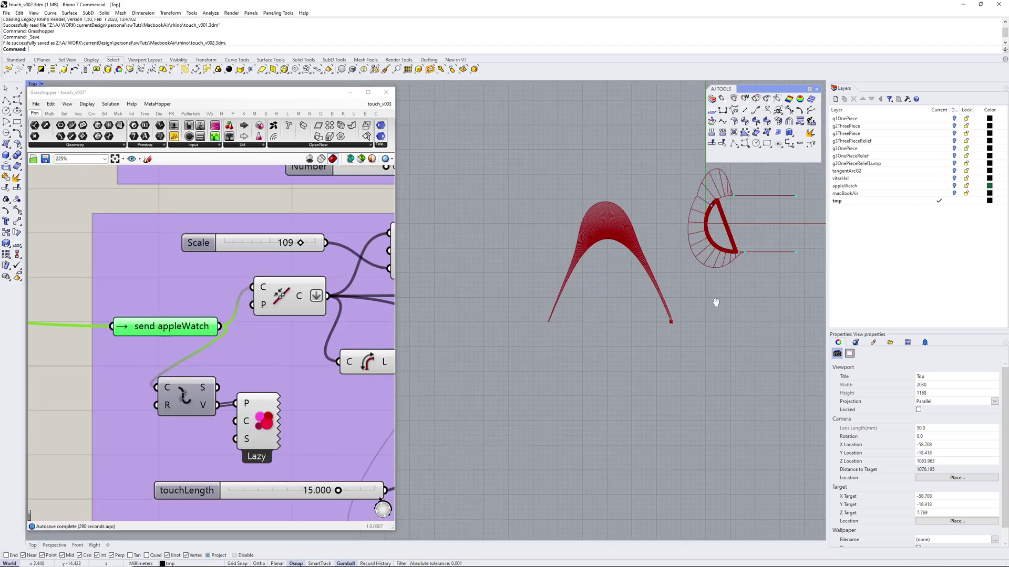
# Reduce the touchLength slider to 9.048 for the appleWatch curve
pyautogui.scroll(5, 681, 223)
pyautogui.scroll(-2, 720, 333)
pyautogui.moveTo(720, 333); pyautogui.dragTo(749, 301, button='right')
pyautogui.moveTo(237, 378); pyautogui.dragTo(180, 328, button='right')
pyautogui.moveTo(282, 441); pyautogui.dragTo(238, 441)
pyautogui.moveTo(239, 228); pyautogui.dragTo(237, 279, button='right')
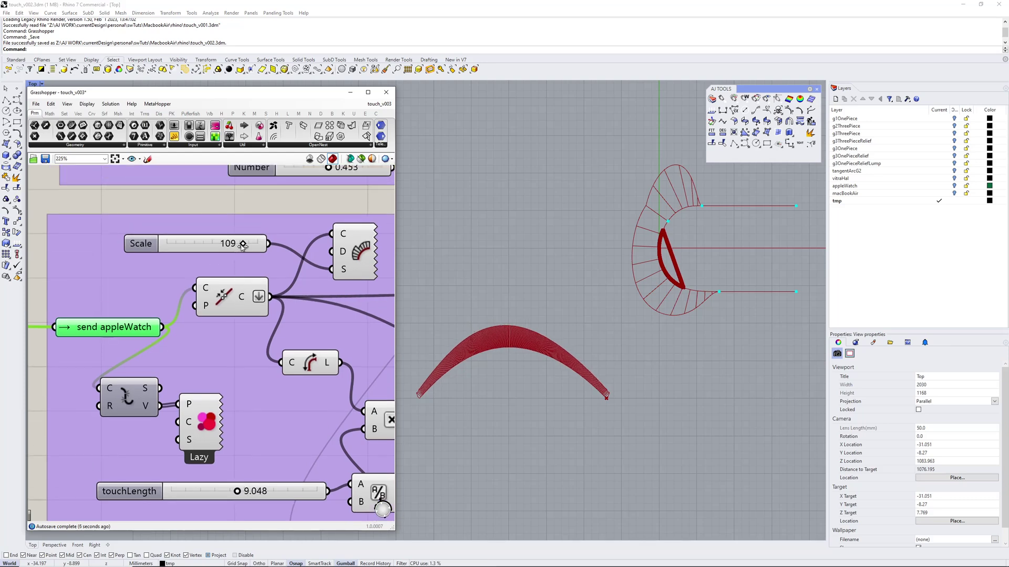
pyautogui.moveTo(241, 244); pyautogui.dragTo(242, 245)
pyautogui.moveTo(556, 258); pyautogui.dragTo(518, 292, button='right')
pyautogui.moveTo(603, 297); pyautogui.dragTo(652, 278, button='right')
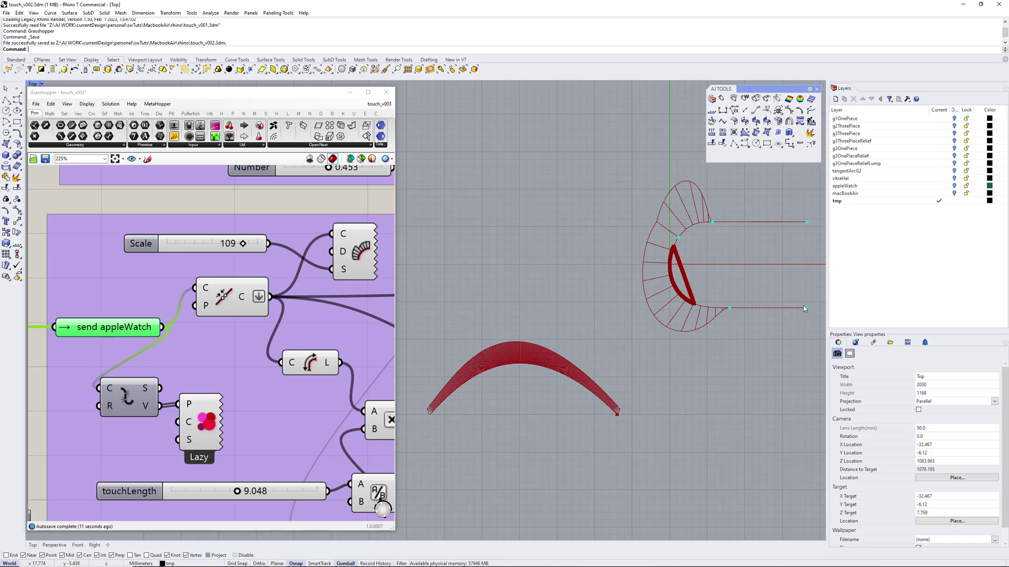
# Sample the appleWatch curve with the location Number slider at 0.630, 0.420, 0.404 and 0.489, and move it to 0.158
pyautogui.moveTo(252, 242); pyautogui.dragTo(168, 317, button='right')
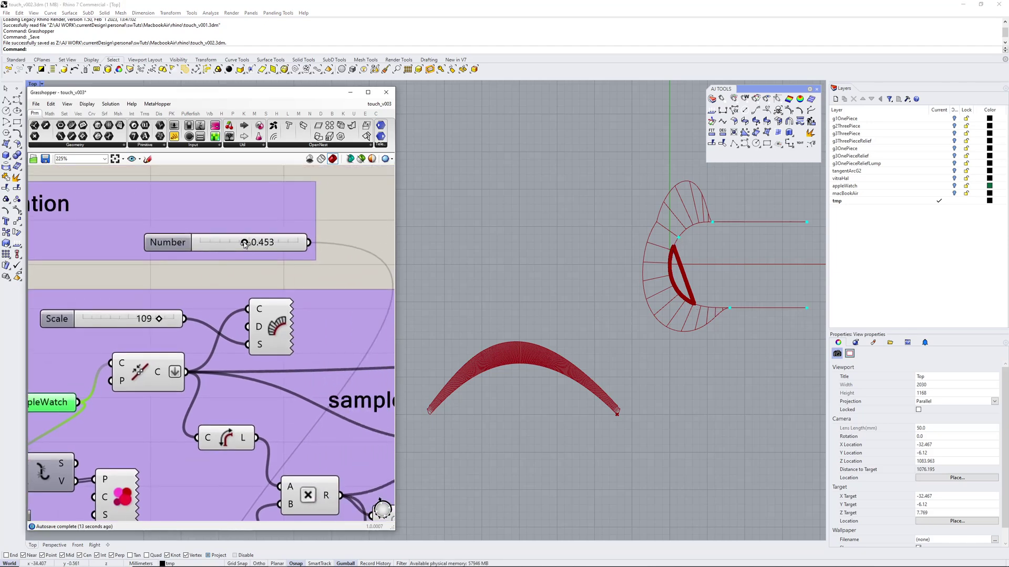
pyautogui.moveTo(245, 243)
pyautogui.mouseDown()
pyautogui.moveTo(217, 245)
pyautogui.moveTo(284, 250)
pyautogui.moveTo(262, 243)
pyautogui.mouseUp()
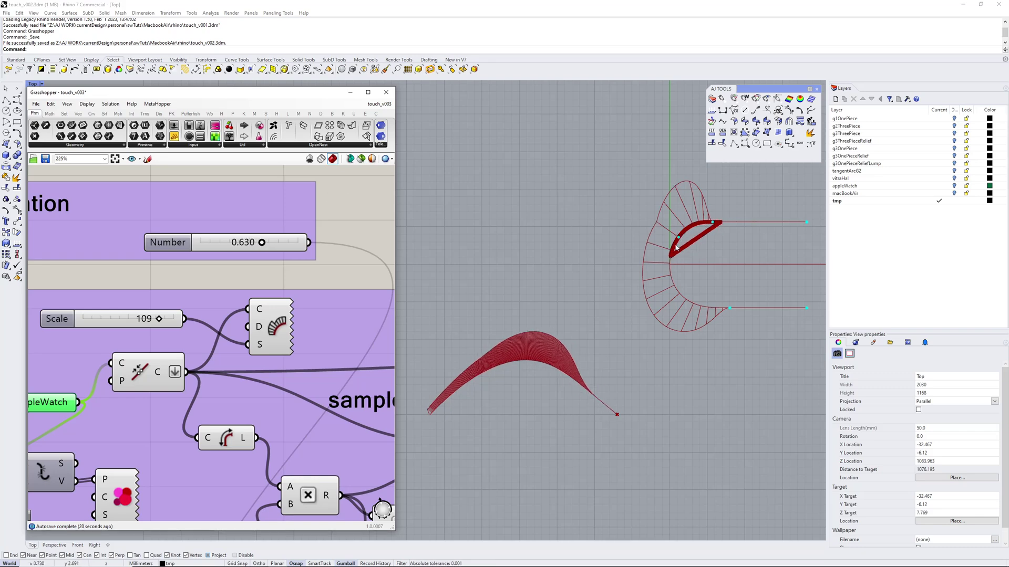
pyautogui.moveTo(262, 243)
pyautogui.mouseDown()
pyautogui.moveTo(237, 245)
pyautogui.moveTo(258, 244)
pyautogui.mouseUp()
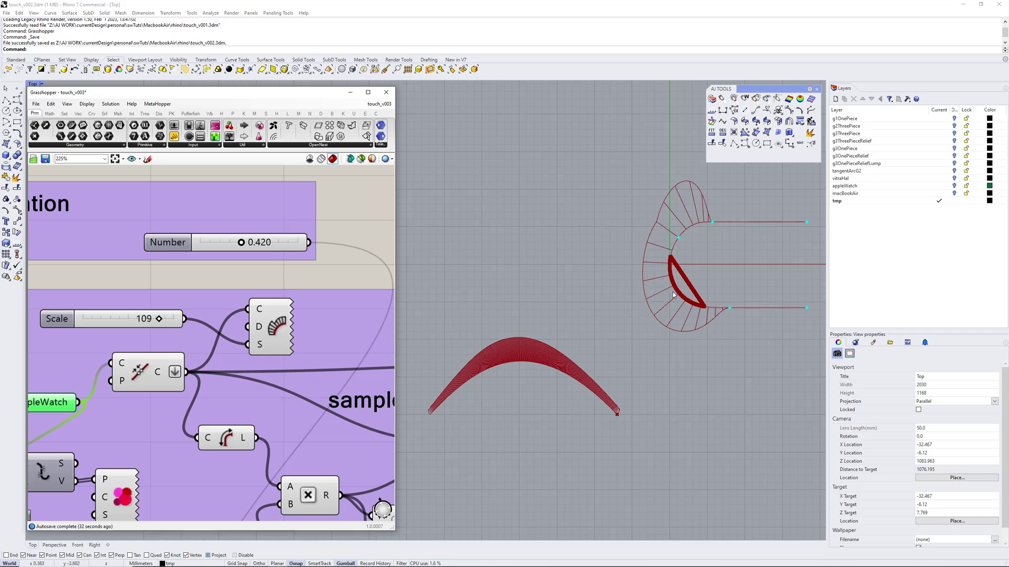
pyautogui.moveTo(243, 245)
pyautogui.mouseDown()
pyautogui.moveTo(268, 240)
pyautogui.moveTo(231, 237)
pyautogui.moveTo(241, 232)
pyautogui.mouseUp()
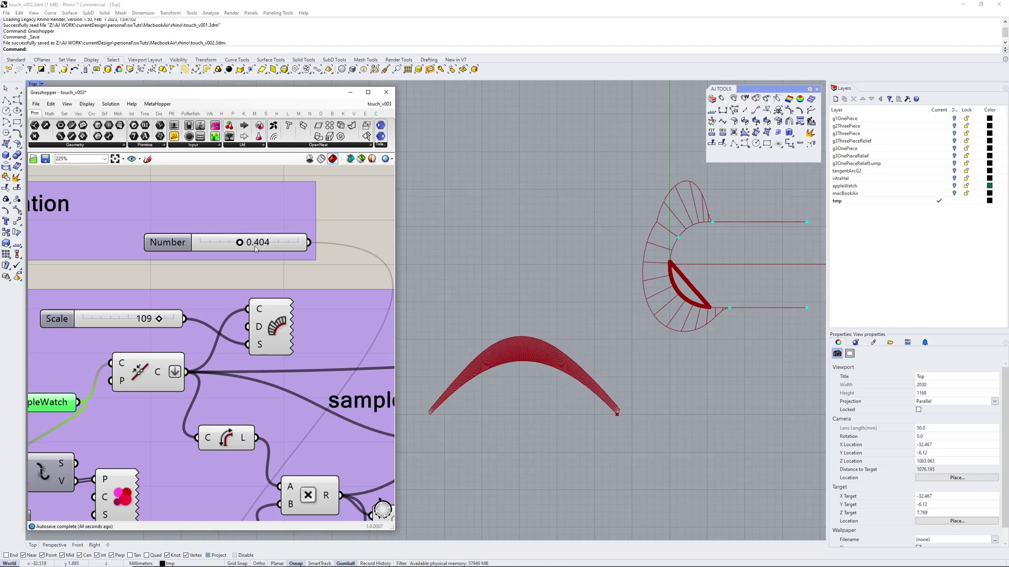
pyautogui.moveTo(239, 242); pyautogui.dragTo(249, 219)
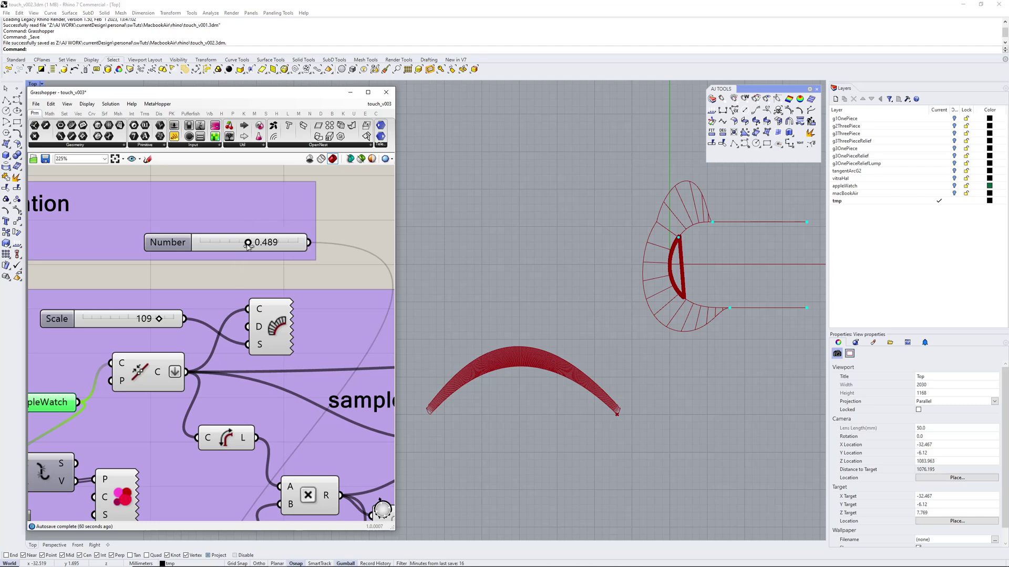
pyautogui.moveTo(248, 245); pyautogui.dragTo(216, 249)
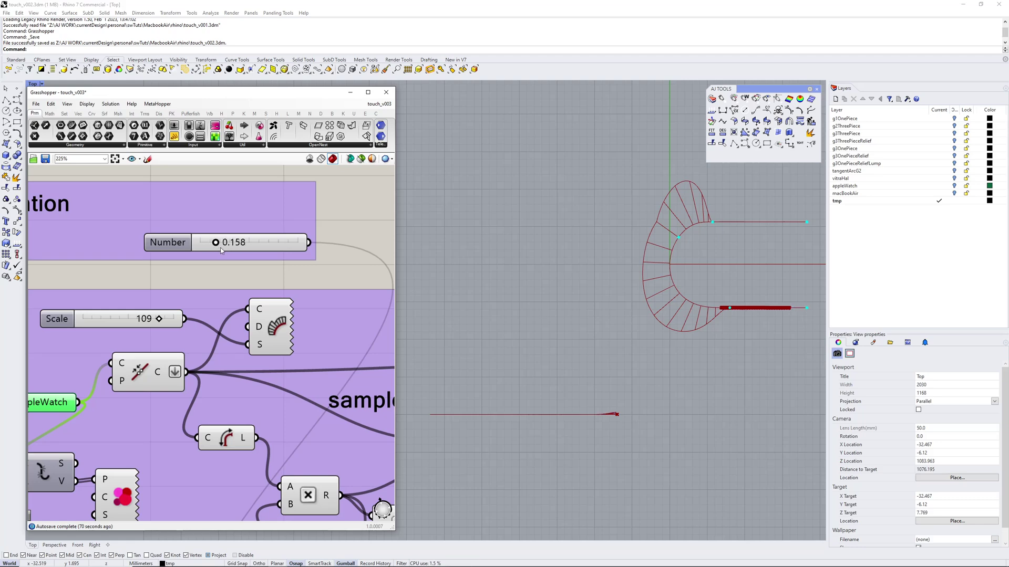